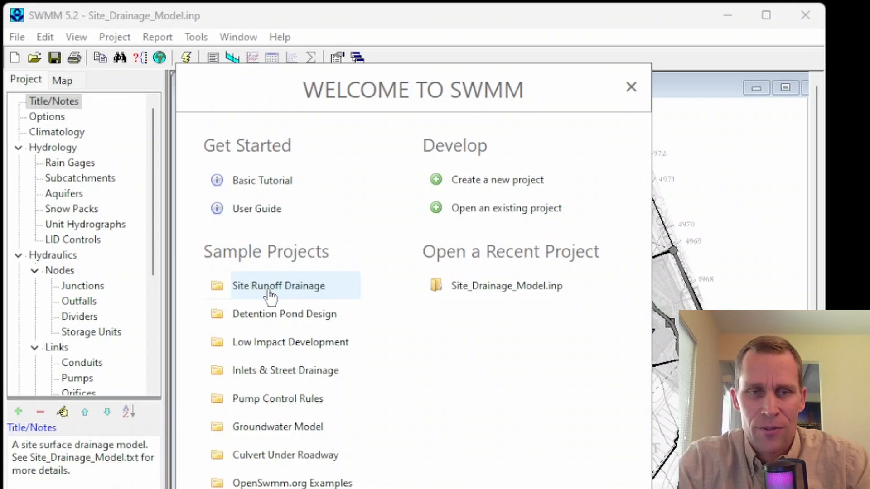
Step: Open the Site Runoff Drainage sample project, dismiss its notes file, and maximize the study area map
click(265, 299)
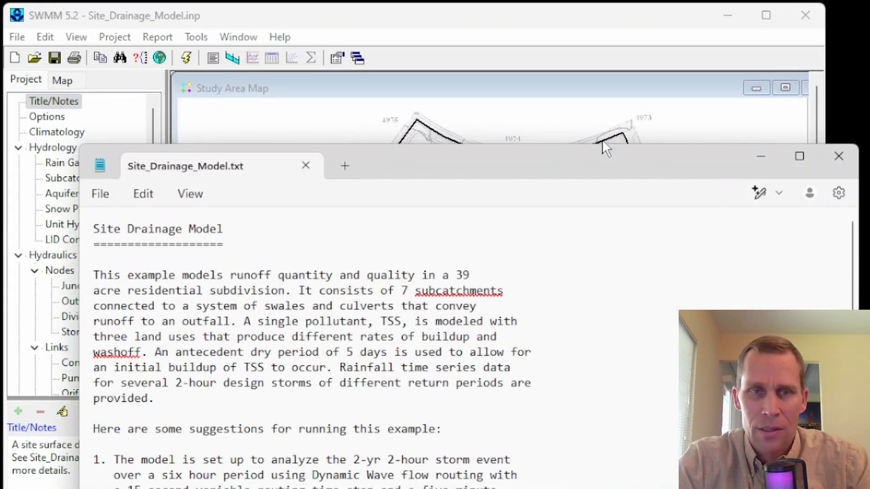
click(838, 156)
drag(683, 220, 572, 209)
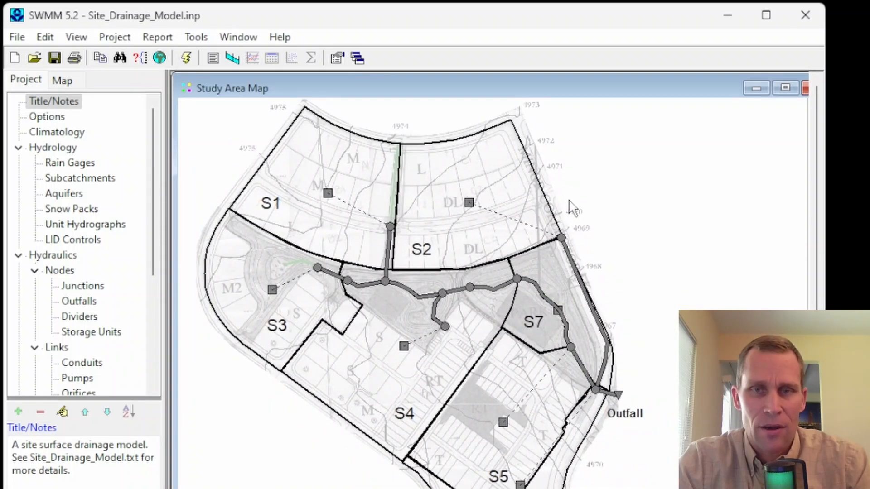
click(785, 88)
drag(693, 135, 598, 128)
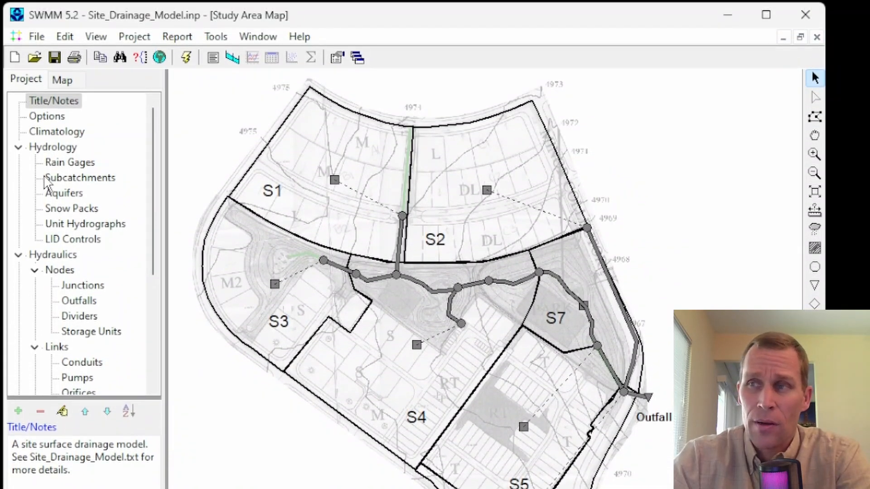
Step: Look at the map theme settings and review the properties of subcatchment S1
click(62, 81)
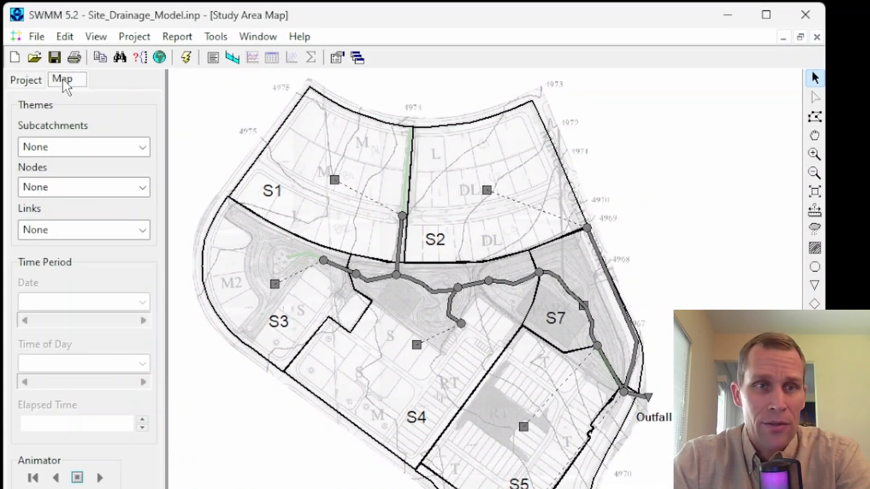
click(27, 79)
double_click(338, 186)
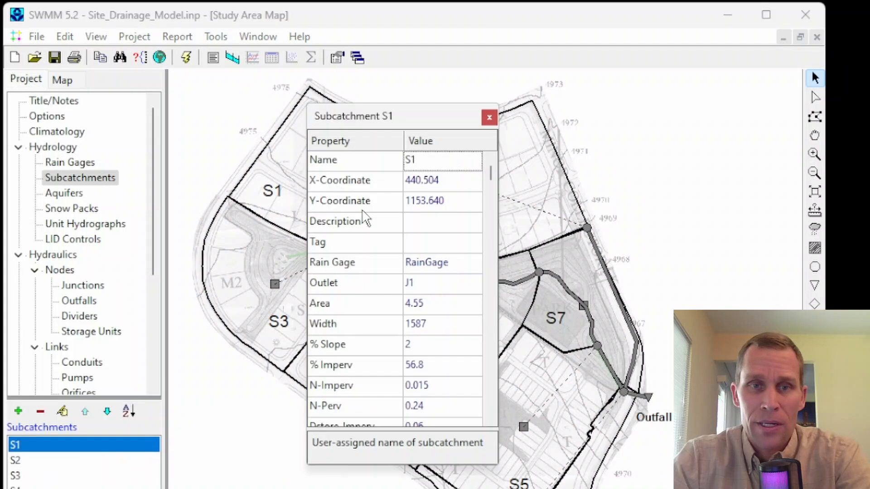
click(491, 121)
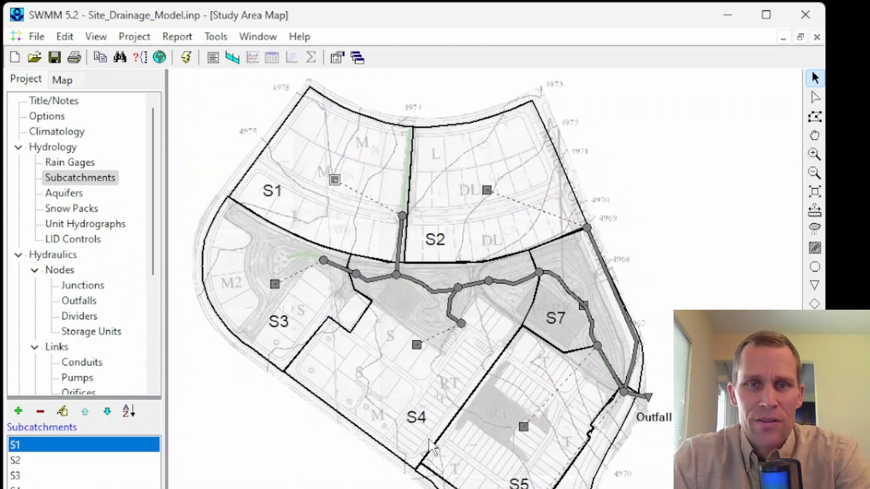
click(222, 129)
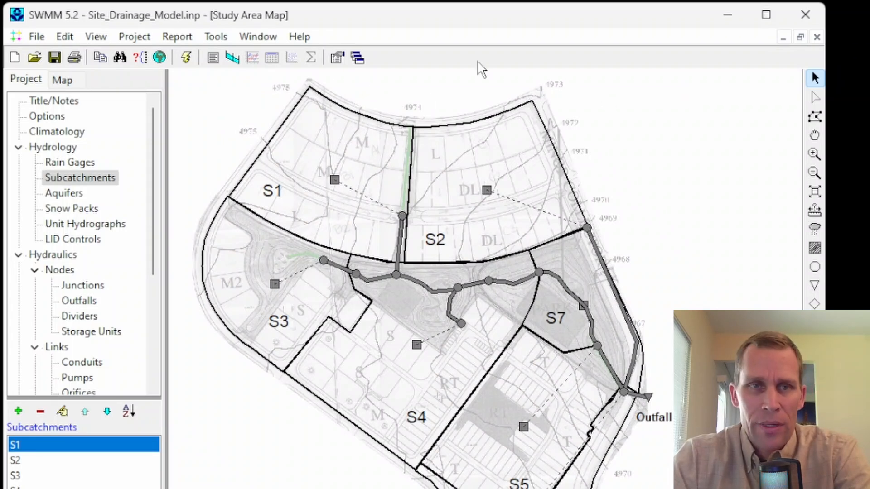
Step: Restore the study area map to a floating window, shrink and reposition it, and maximize it again
click(800, 37)
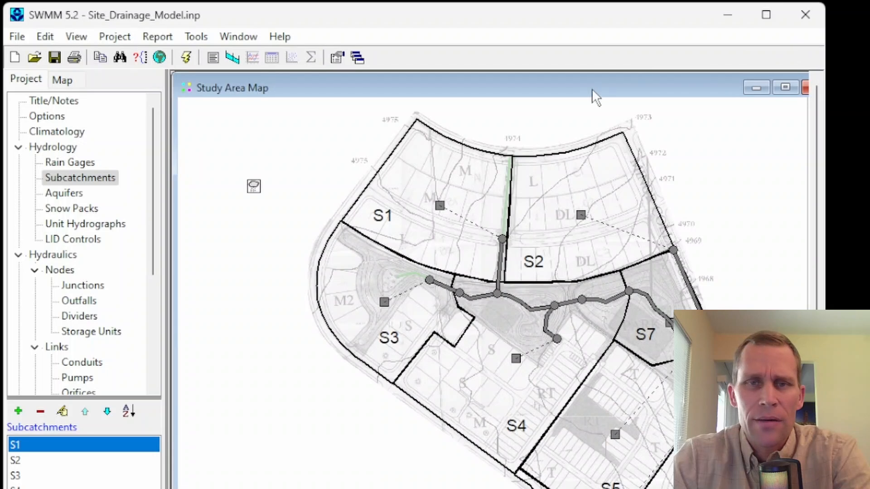
drag(592, 89, 479, 146)
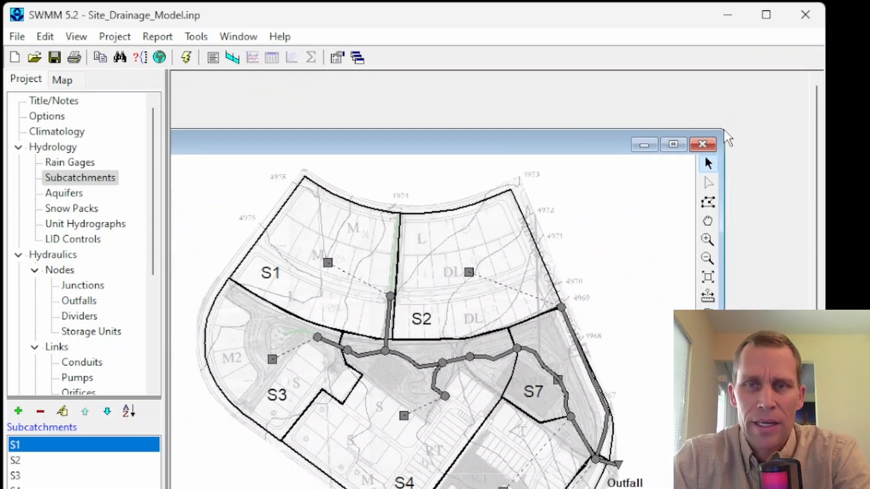
drag(719, 134, 557, 240)
drag(431, 249, 614, 114)
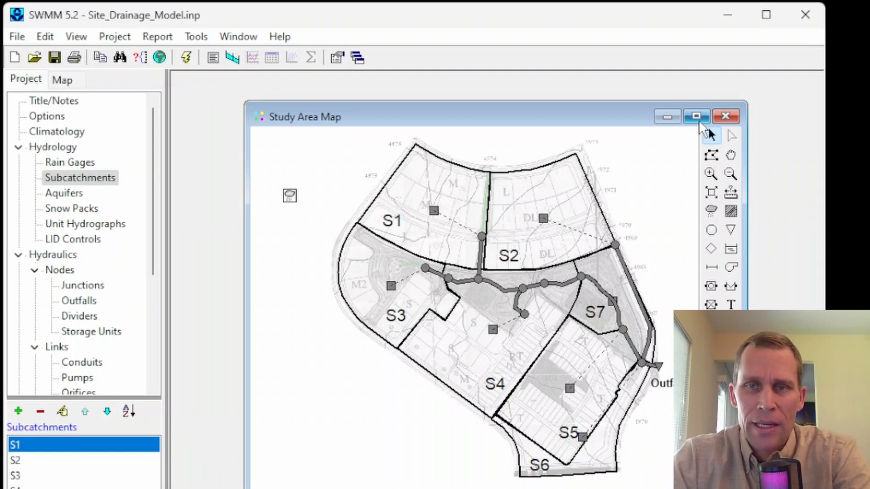
click(696, 117)
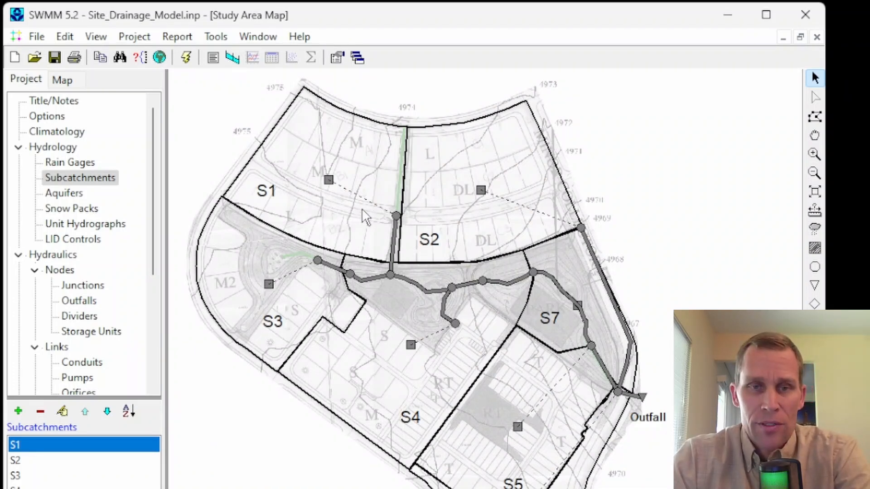
Step: Pan the study area map, zoom in on subcatchment S2 to inspect it, and zoom back out
mouse_move(359, 209)
mouse_down()
mouse_move(378, 211)
mouse_move(348, 199)
mouse_up()
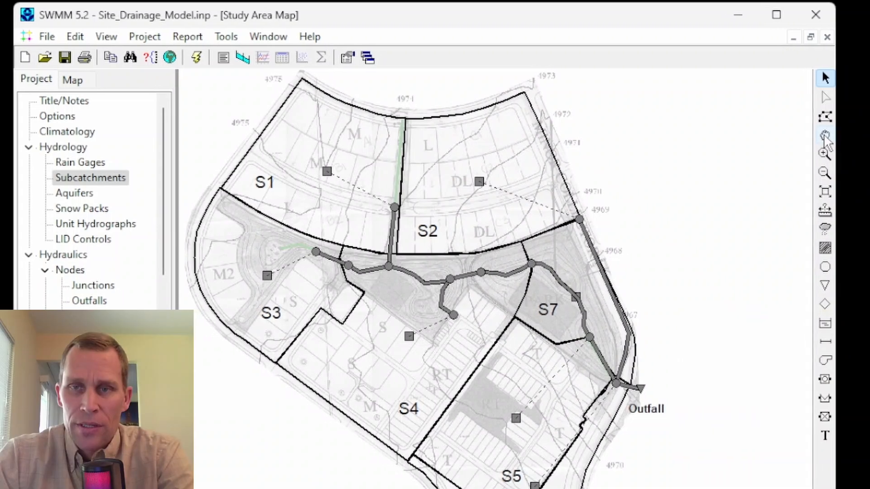
click(814, 135)
drag(631, 153, 675, 152)
drag(429, 183, 446, 176)
click(856, 154)
drag(654, 162, 454, 302)
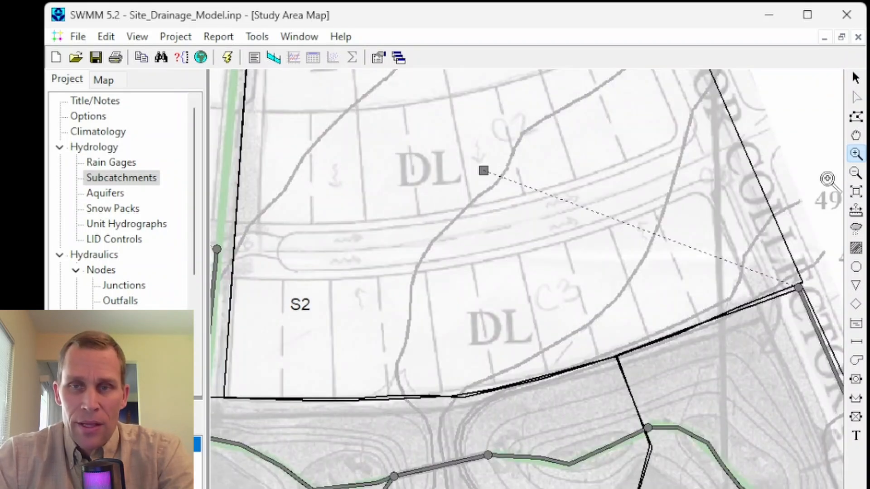
click(855, 173)
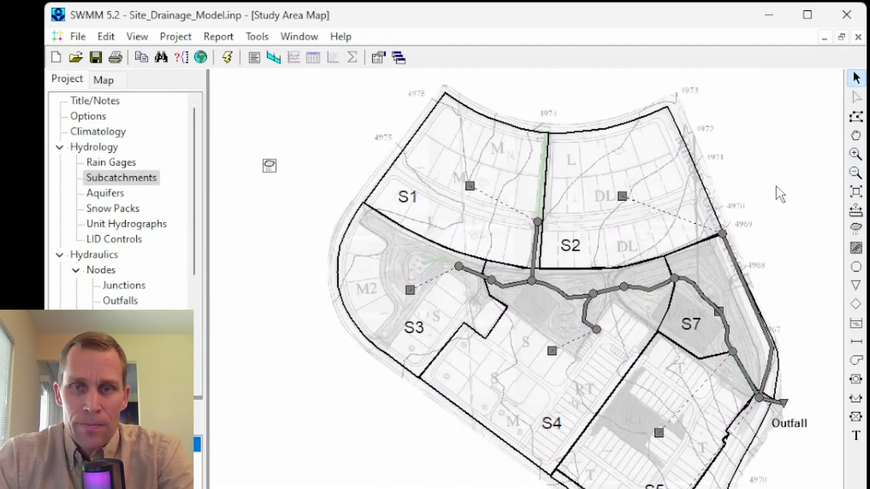
Step: Inspect the boundary between subcatchments S1 and S2 up close and survey the whole drainage network
scroll(656, 215, up, 1)
scroll(527, 238, down, 1)
scroll(526, 234, up, 1)
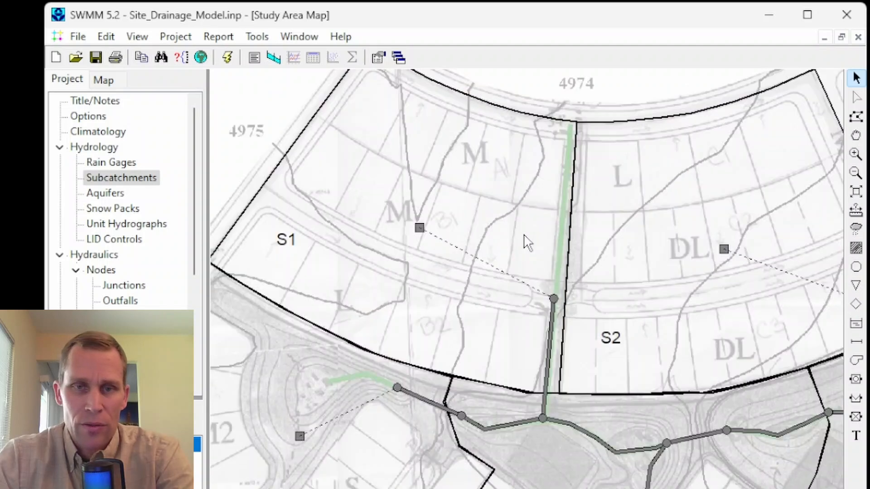
drag(520, 243, 493, 233)
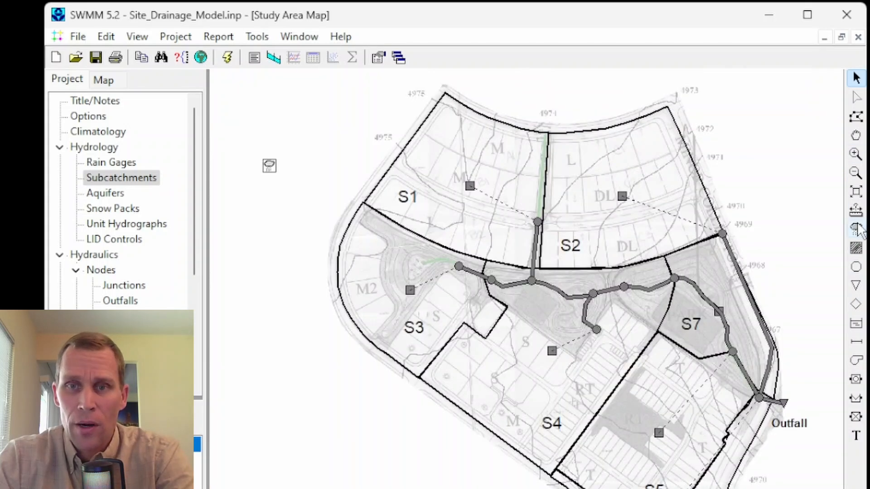
drag(780, 221, 673, 216)
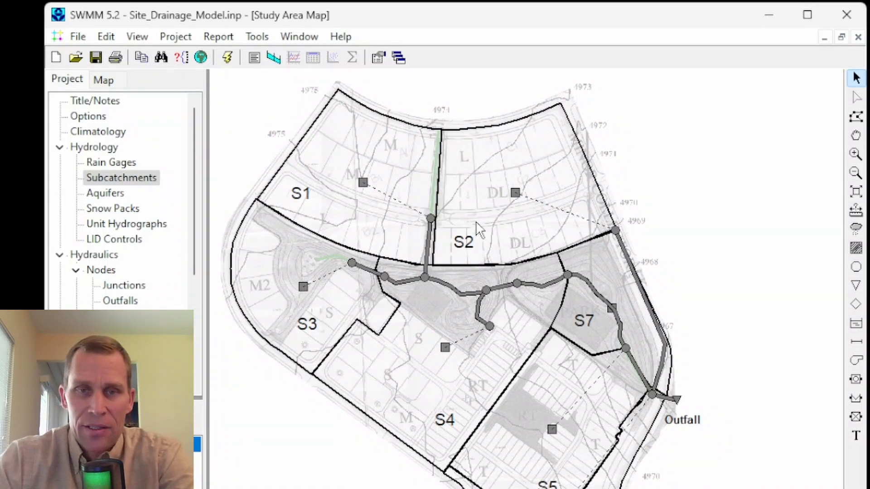
drag(481, 225, 495, 227)
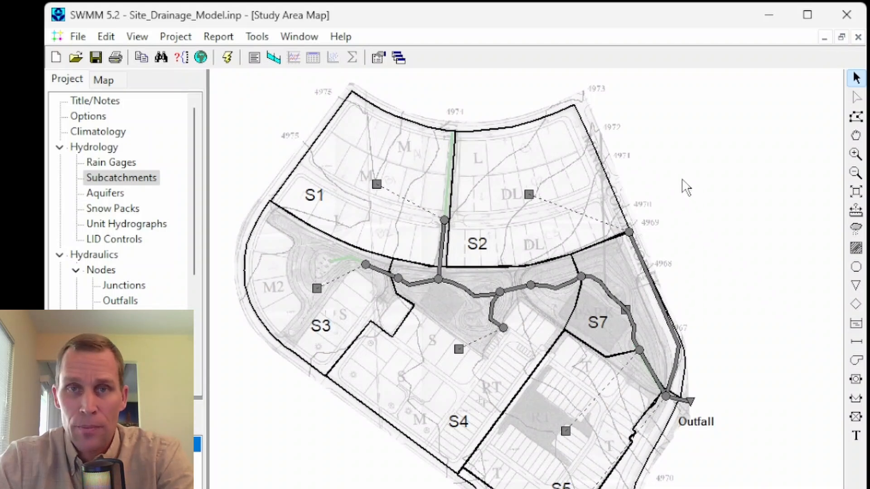
drag(685, 187, 673, 185)
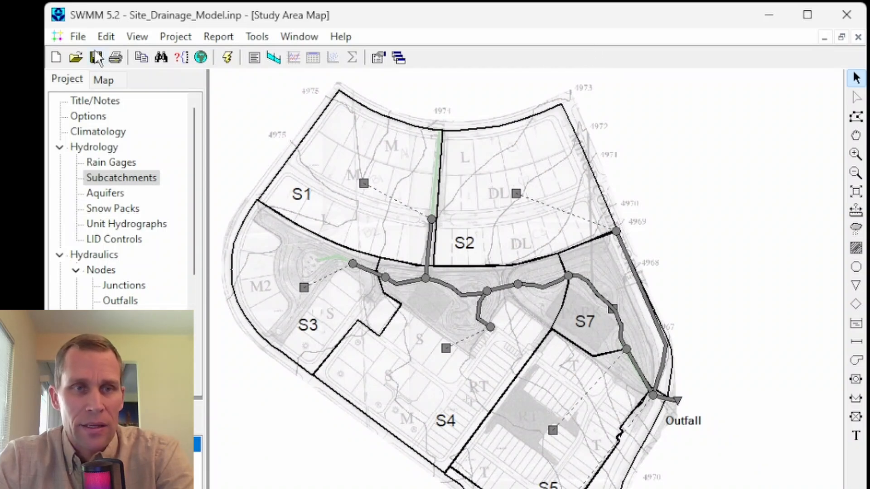
Step: Copy the study area map to the clipboard as a bitmap and paste it into IrfanView
click(142, 58)
click(566, 227)
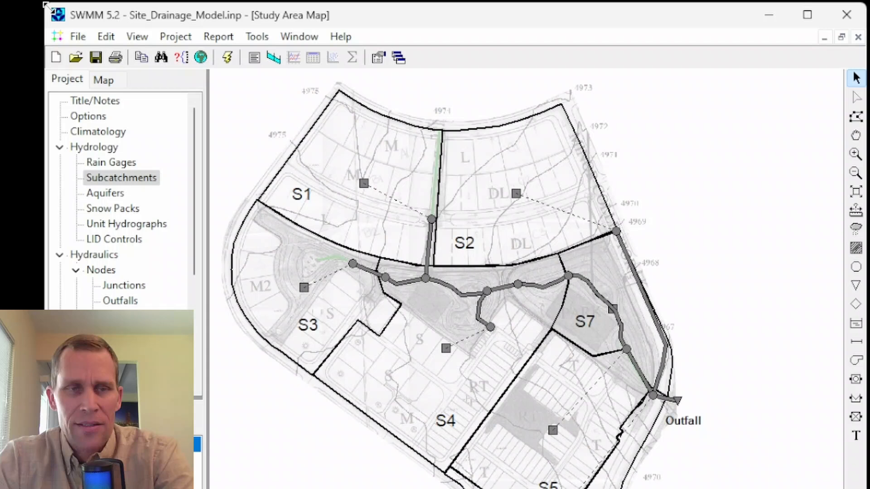
click(106, 37)
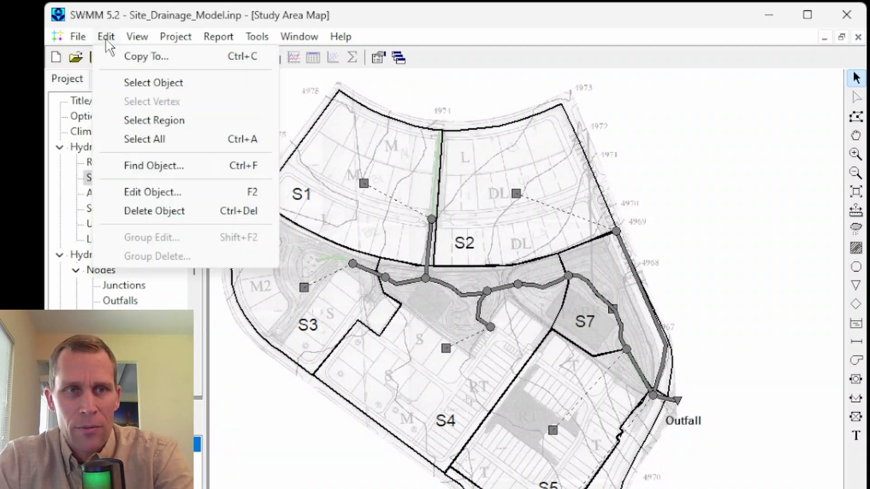
click(133, 58)
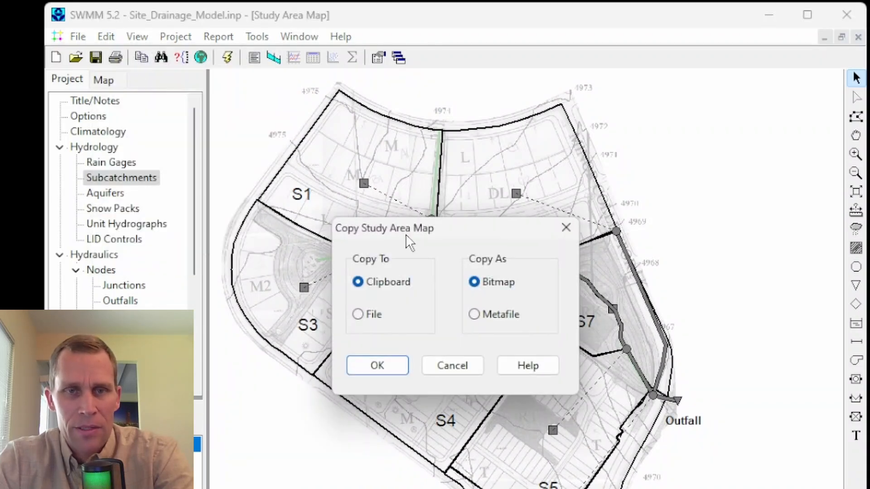
drag(430, 228, 404, 212)
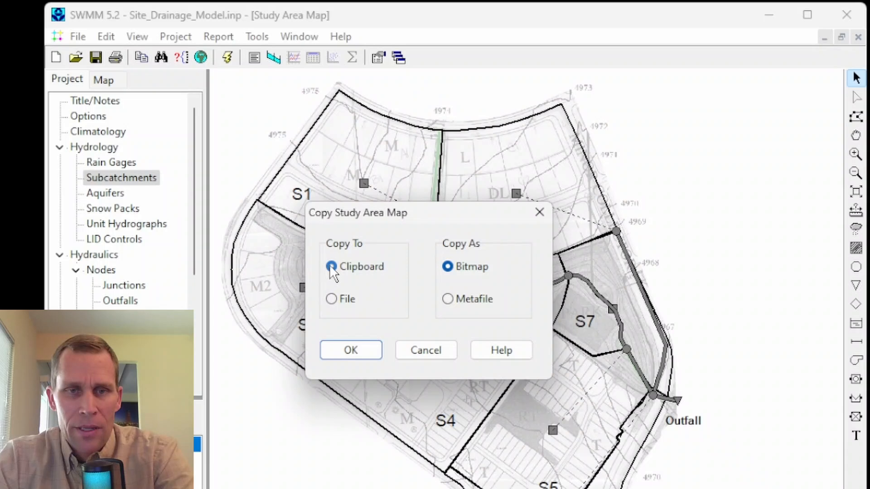
click(359, 351)
drag(799, 376, 766, 83)
key(ctrl+v)
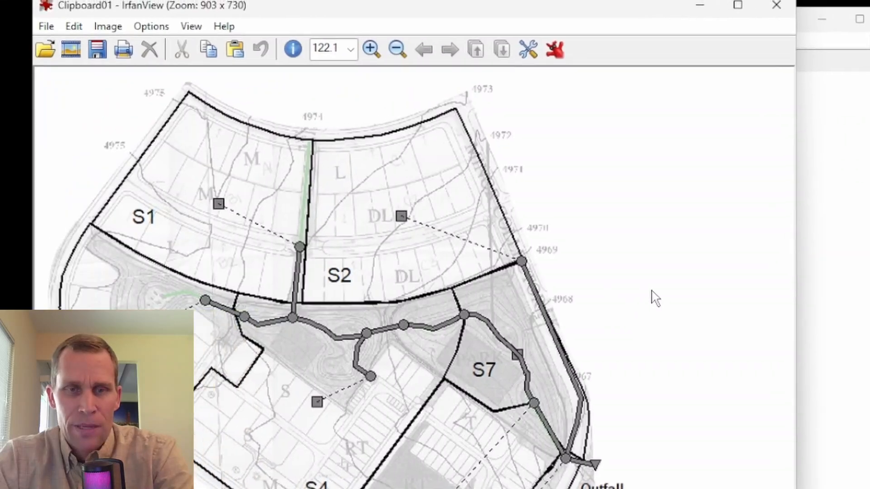
key(s)
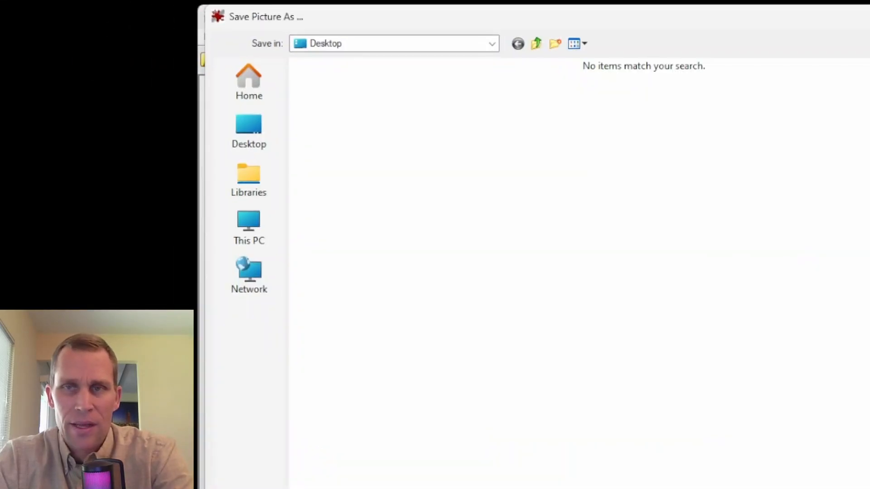
key(Escape)
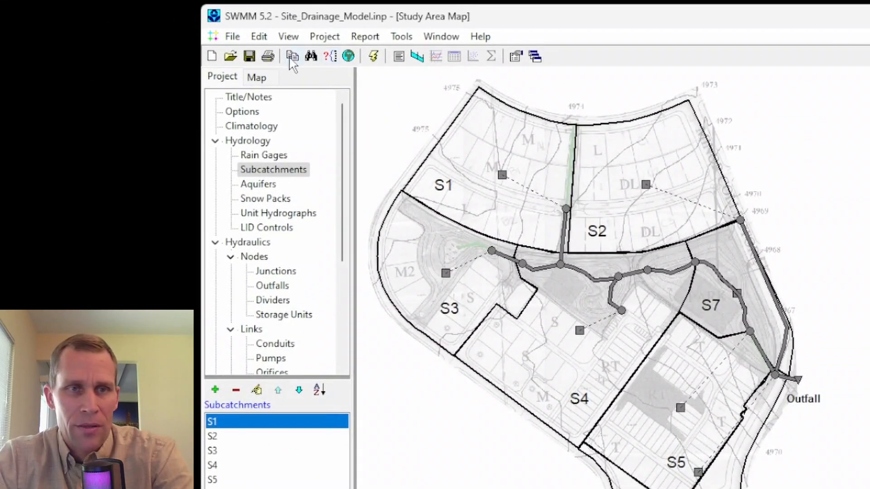
Step: Return to SWMM and try to copy the study area map to a bitmap file
click(292, 56)
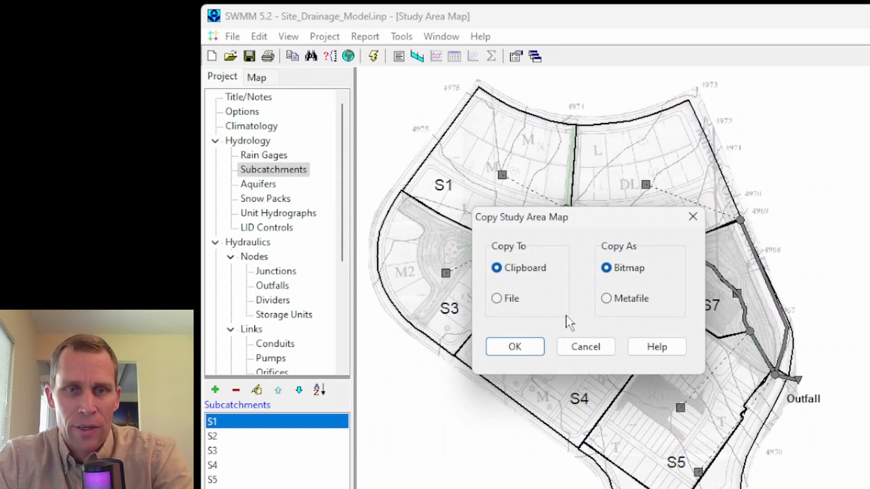
click(496, 298)
click(516, 353)
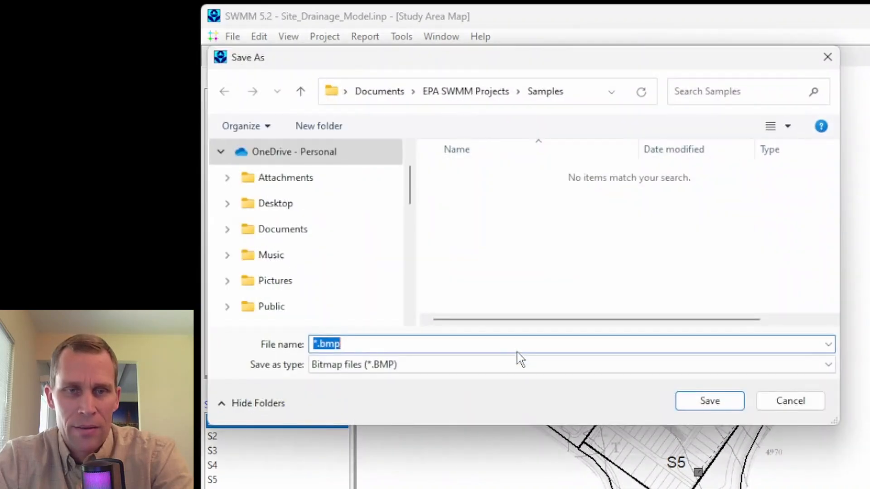
click(831, 62)
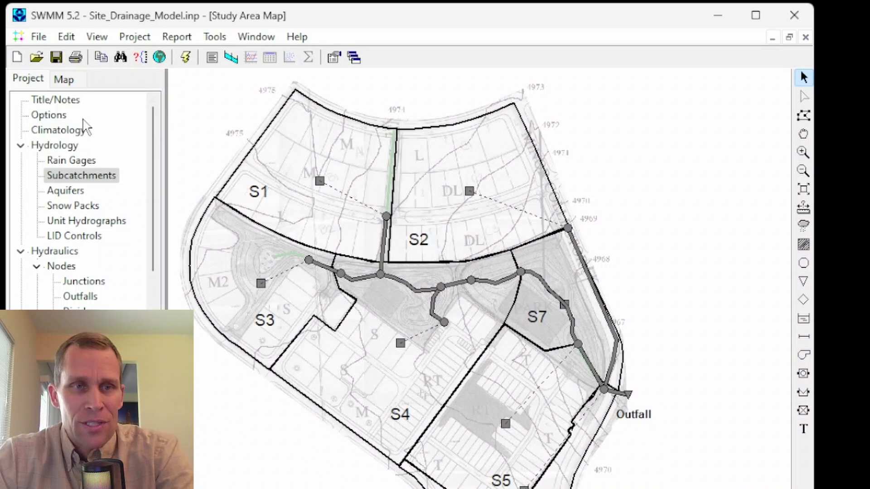
Step: Show the map theme settings and review the properties of subcatchment S2 from the study area map
click(64, 81)
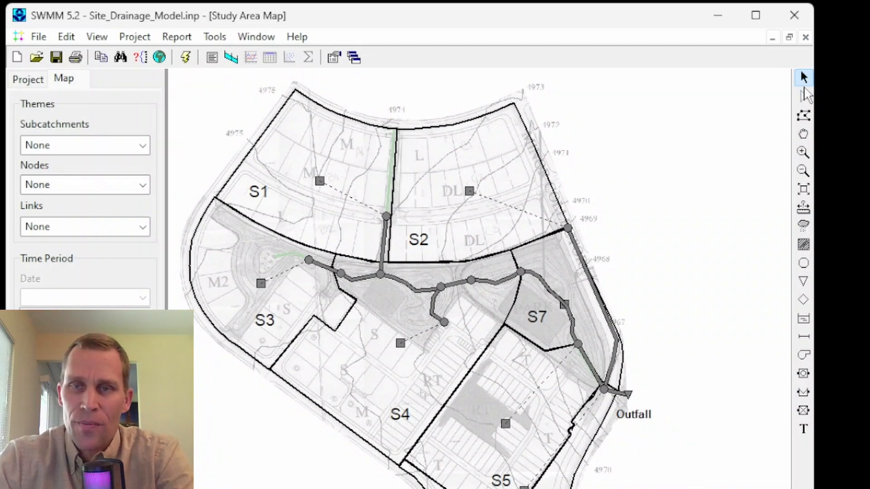
drag(635, 205, 766, 208)
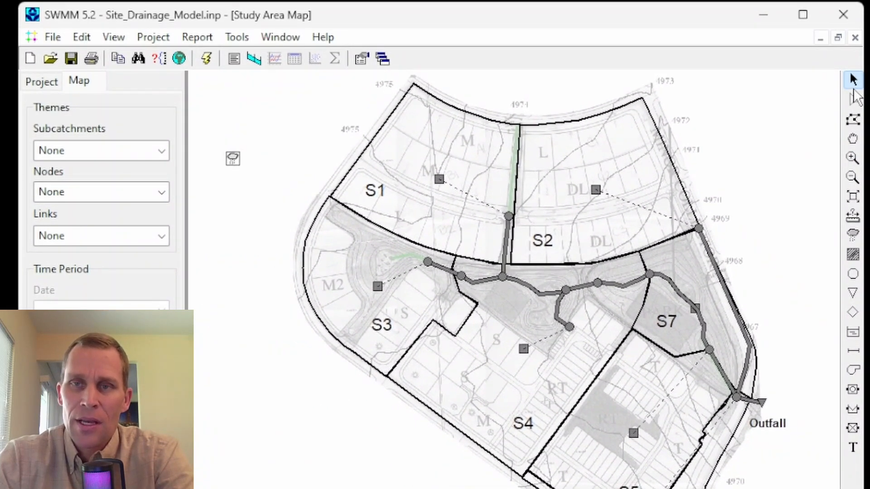
click(853, 80)
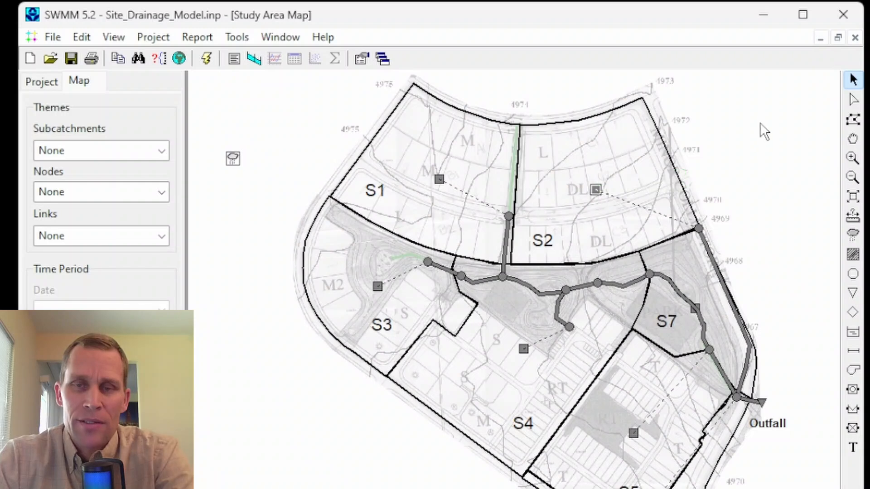
double_click(591, 187)
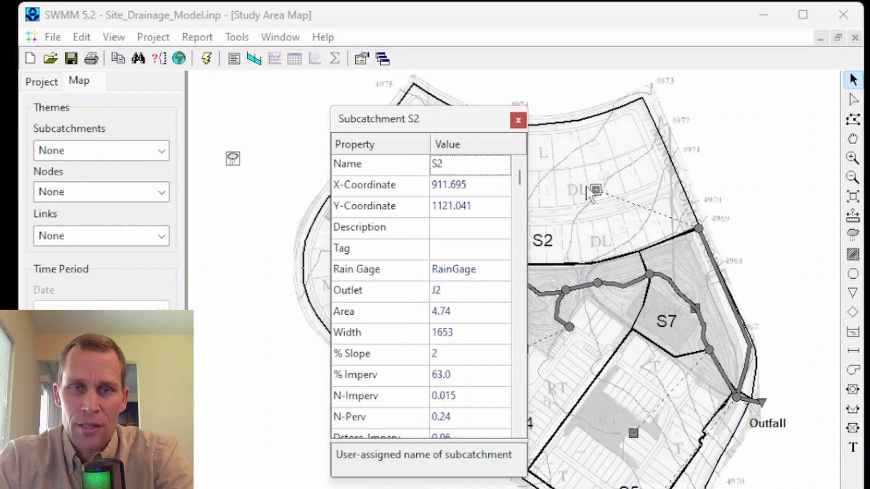
click(516, 121)
right_click(597, 187)
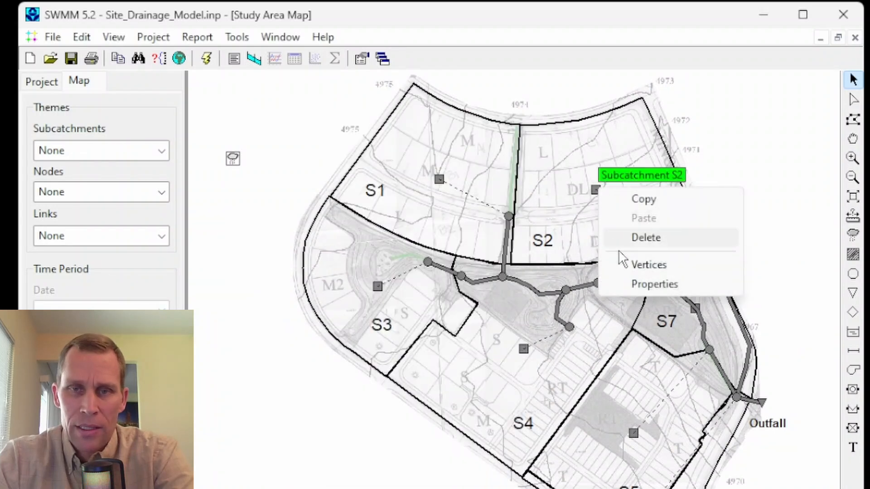
click(633, 287)
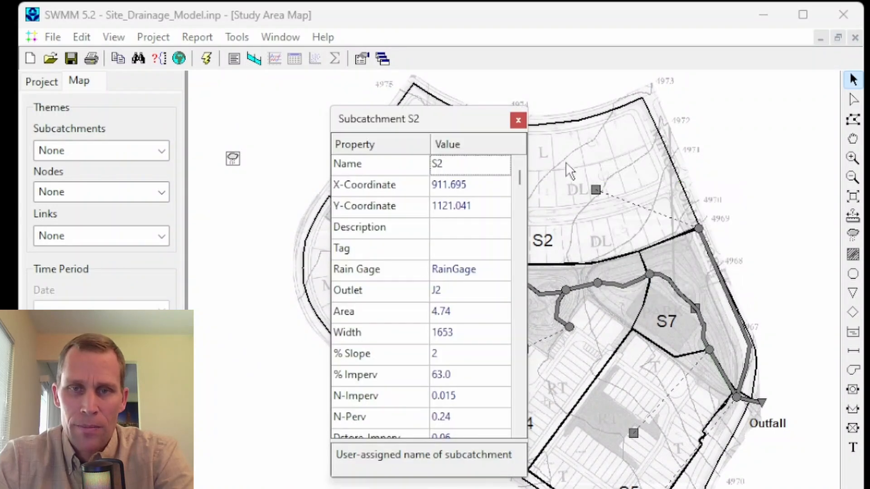
Step: Close the properties of subcatchment S2 and shift a vertex on its eastern boundary slightly south
click(518, 121)
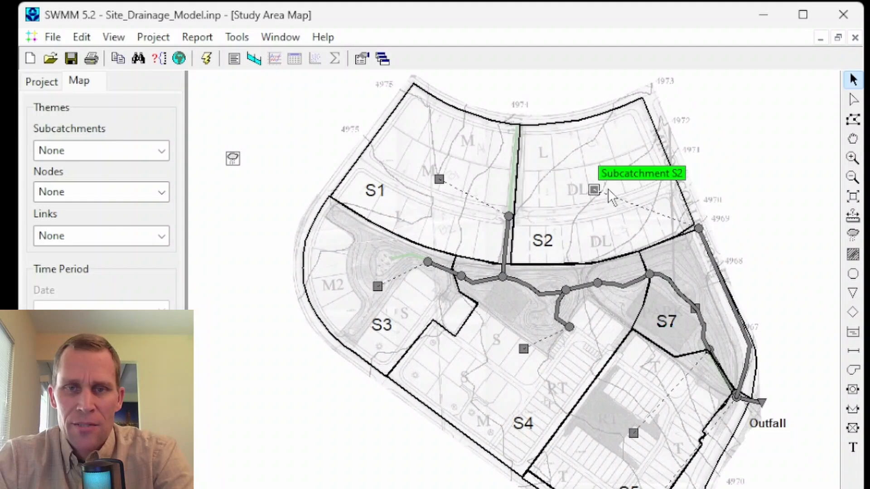
drag(740, 171, 750, 172)
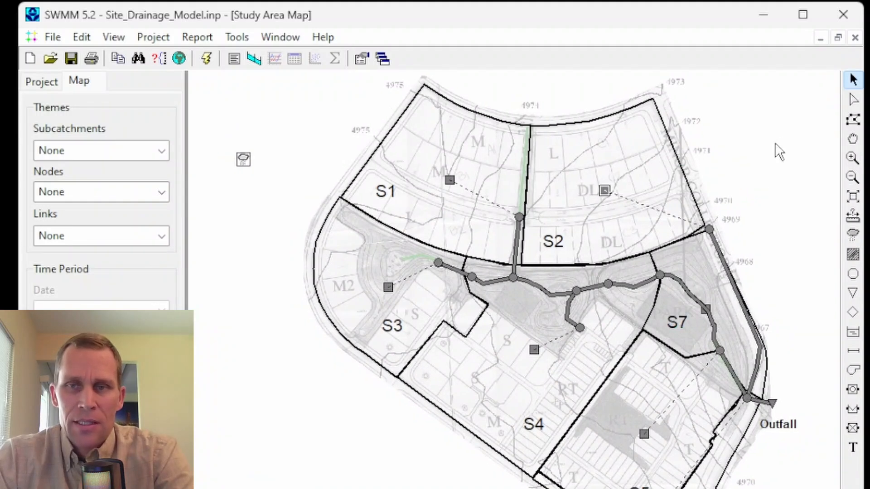
click(854, 100)
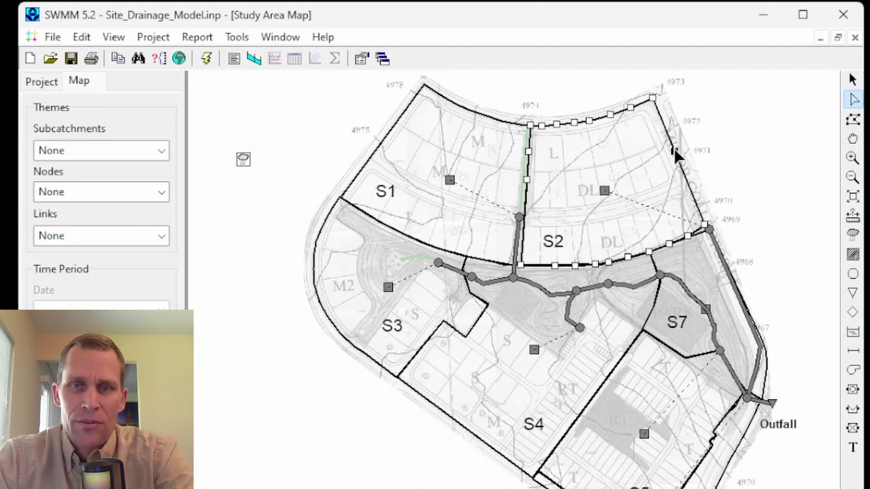
mouse_move(675, 147)
mouse_down()
mouse_move(663, 159)
mouse_move(677, 158)
mouse_up()
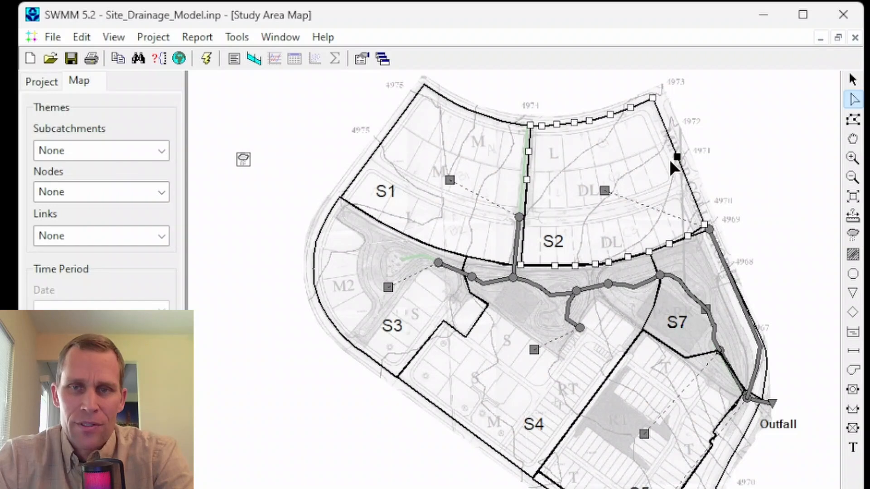
Step: Reshape conduit C9 through subcatchment S7 by moving one of its middle vertices slightly southeast
click(852, 81)
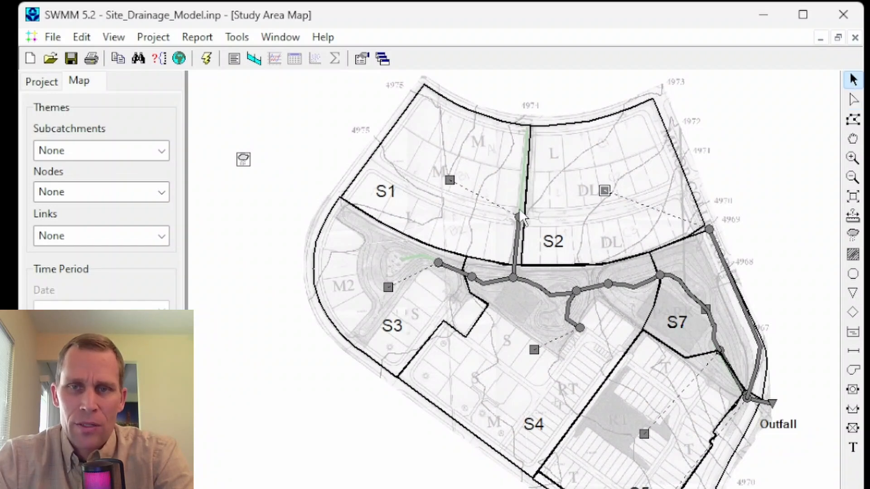
click(692, 299)
click(853, 99)
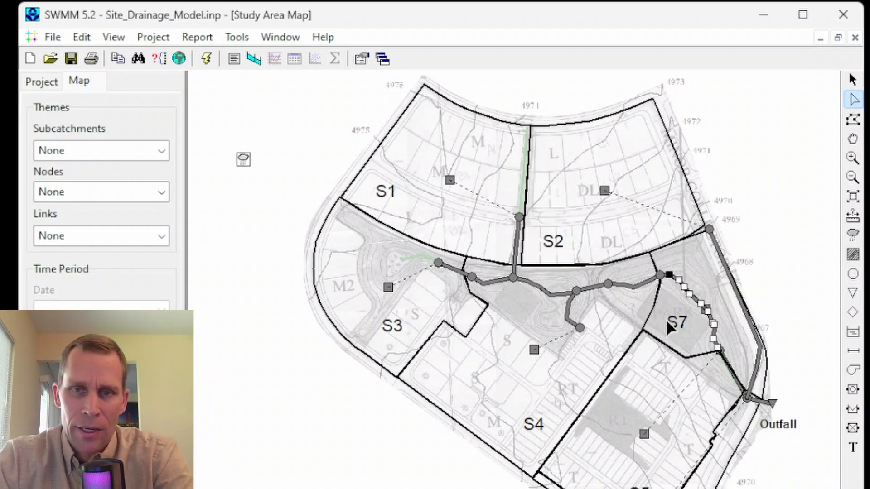
scroll(693, 304, up, 2)
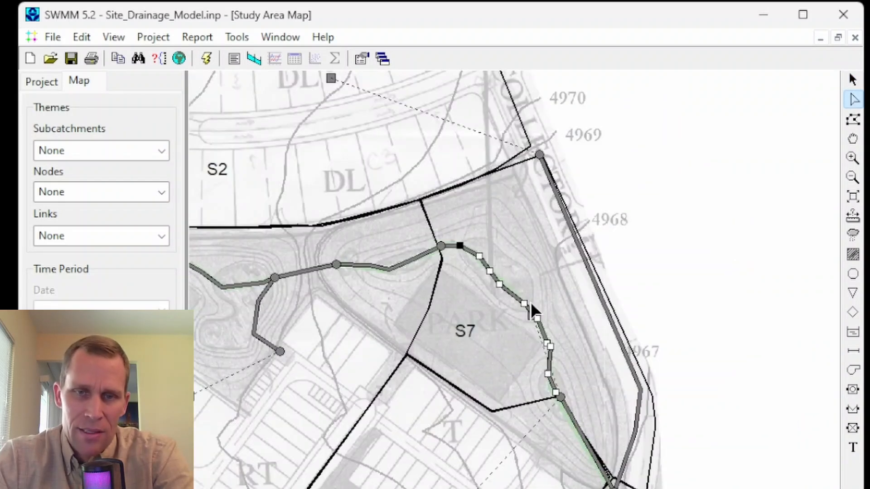
mouse_move(499, 282)
mouse_down()
mouse_move(506, 297)
mouse_move(513, 287)
mouse_up()
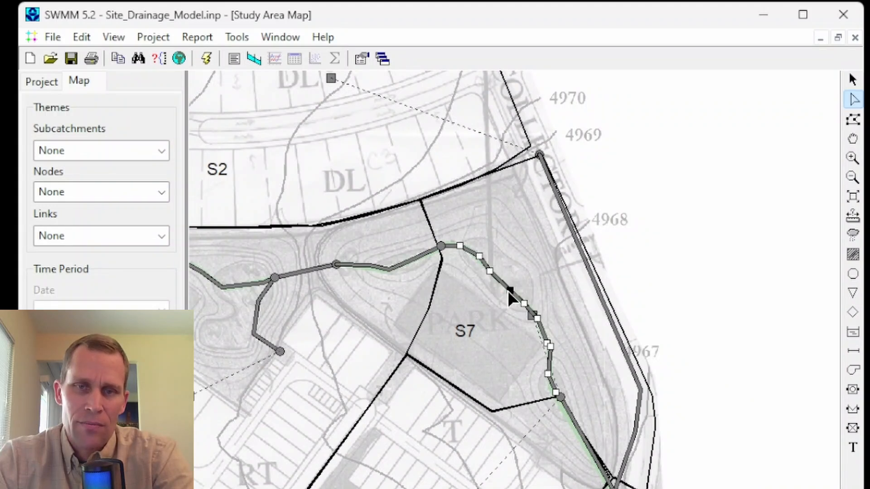
click(854, 80)
Step: Outline a selection region around subcatchment S7 and its surroundings, review the editing commands and clear the selection
click(854, 119)
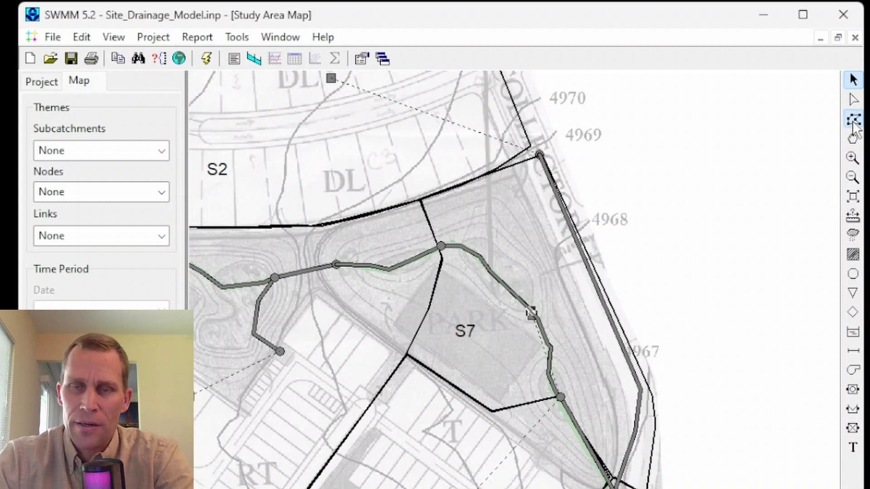
click(656, 165)
click(515, 125)
click(317, 205)
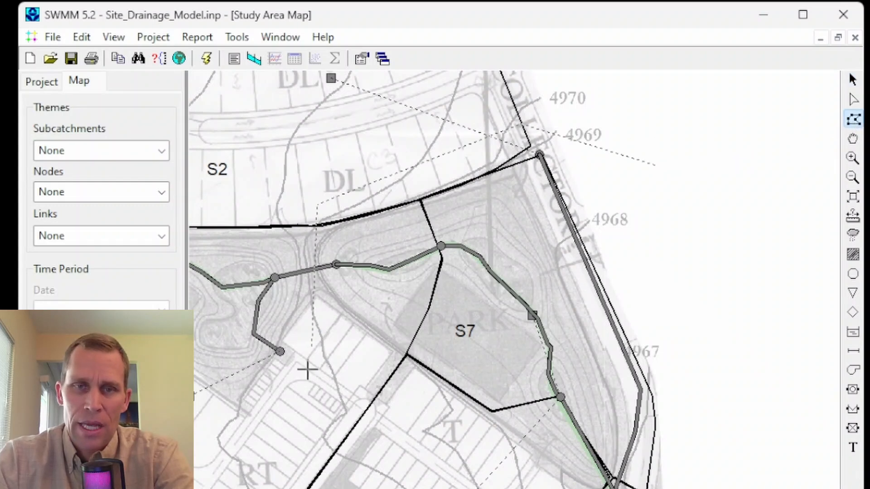
click(308, 411)
click(710, 486)
click(751, 297)
right_click(725, 281)
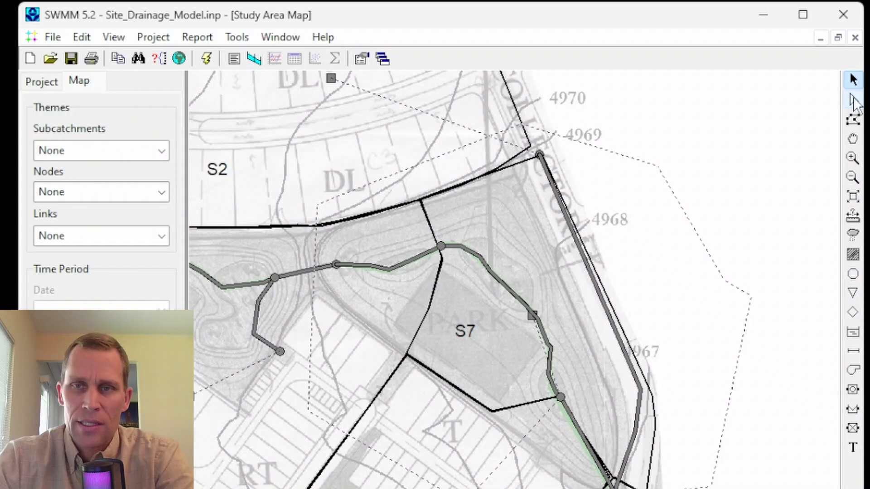
click(84, 39)
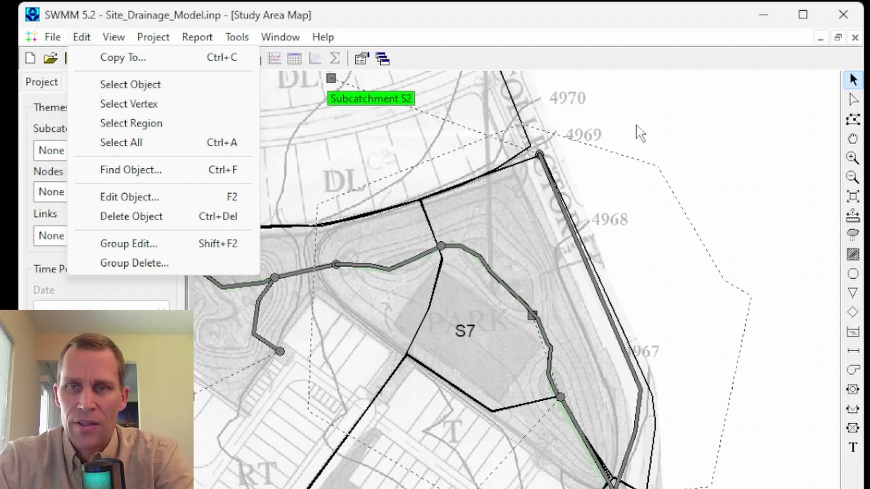
click(740, 123)
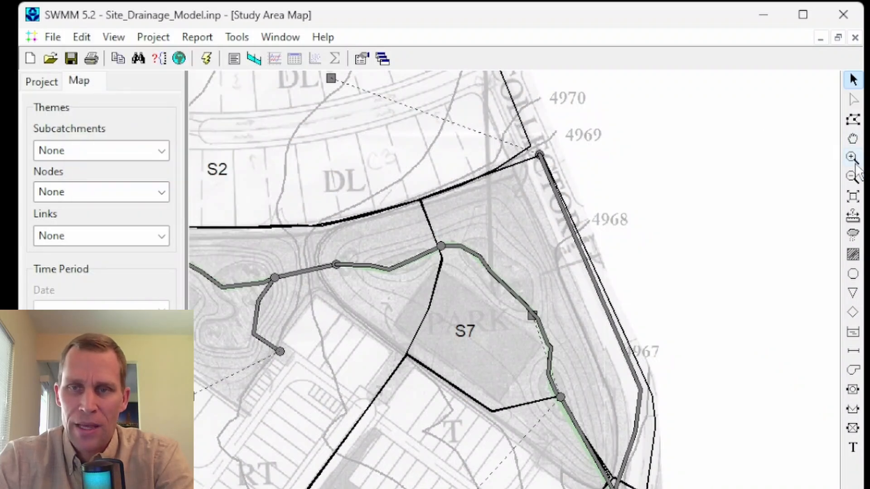
Step: Review the map viewing commands and show the full extent of the study area
click(109, 38)
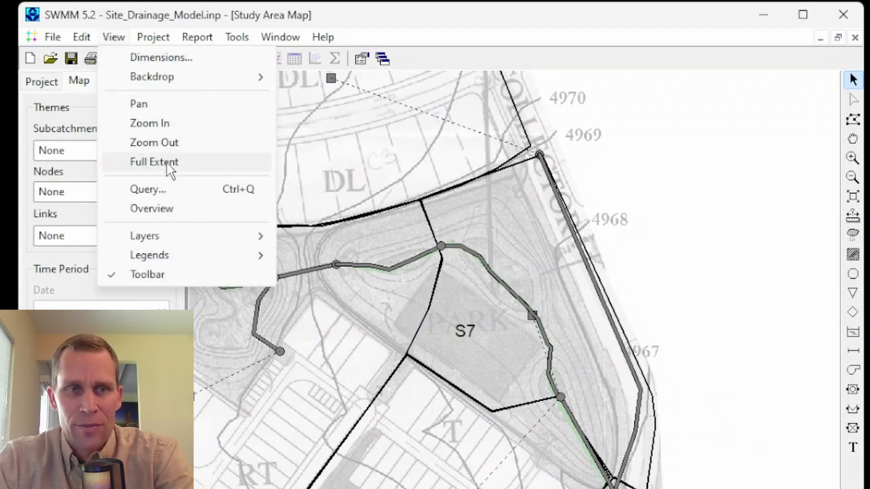
click(401, 18)
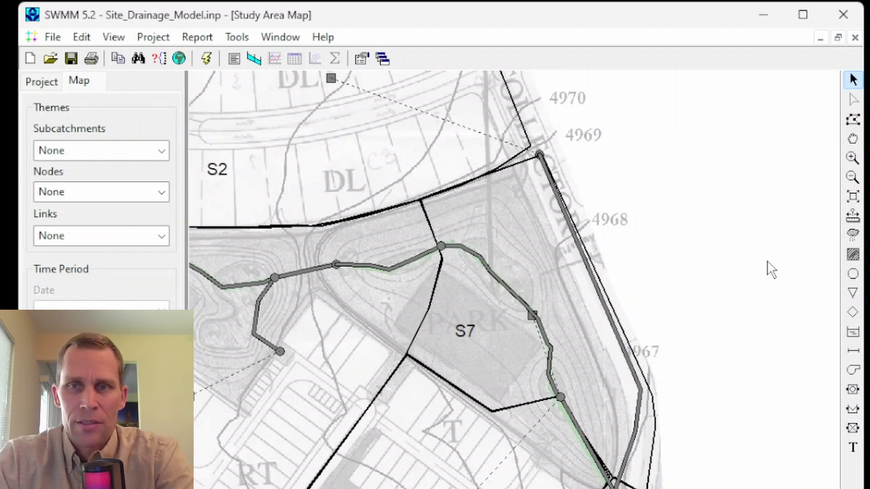
drag(699, 262, 747, 261)
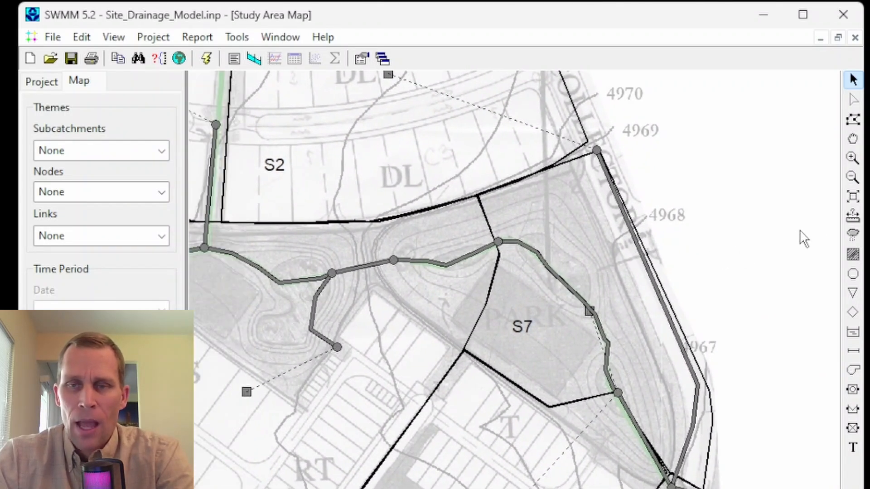
click(850, 201)
drag(811, 225, 705, 216)
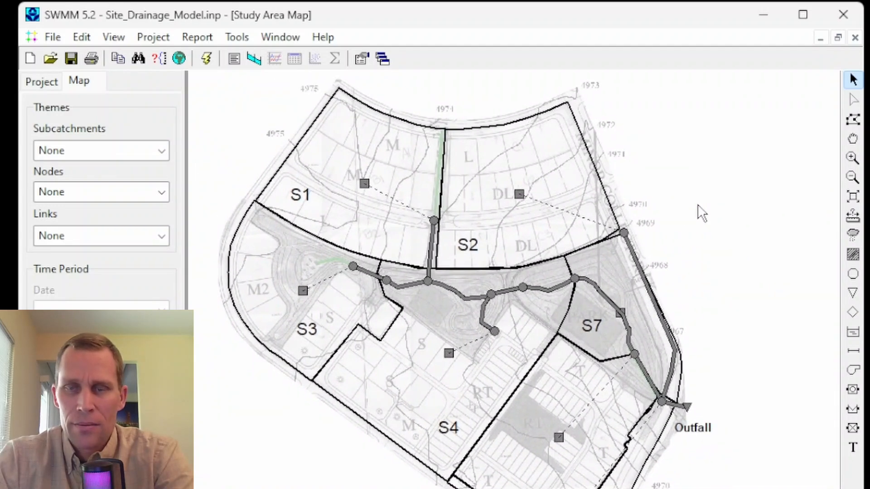
Step: Measure the distance alongside the eastern boundary of subcatchment S2
click(854, 218)
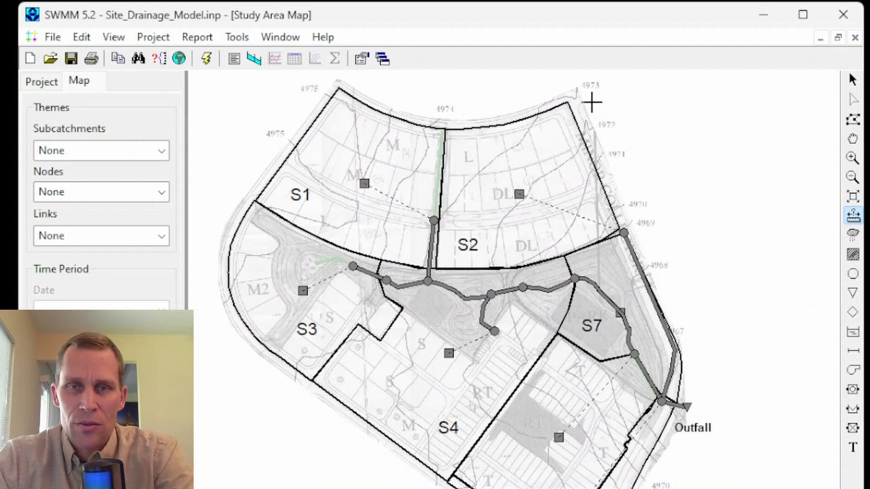
right_click(644, 206)
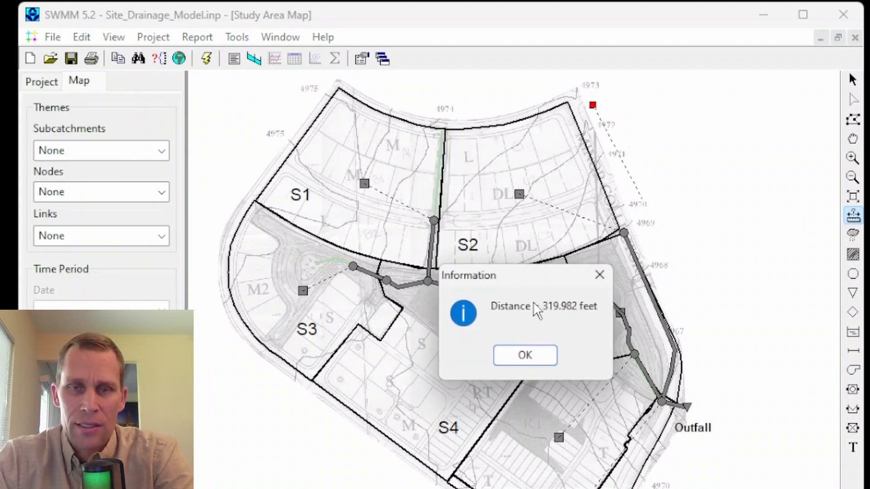
click(609, 283)
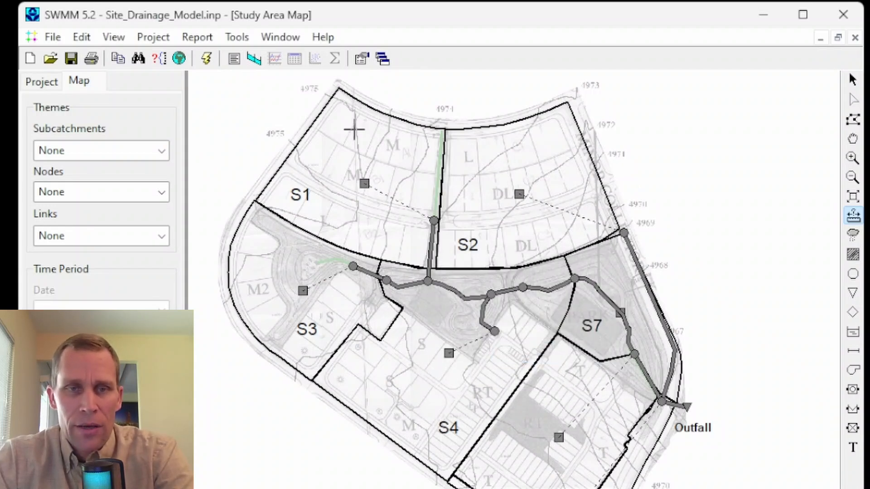
Step: Measure the perimeter and area of subcatchment S1 by tracing its boundary as a closed polygon
click(443, 130)
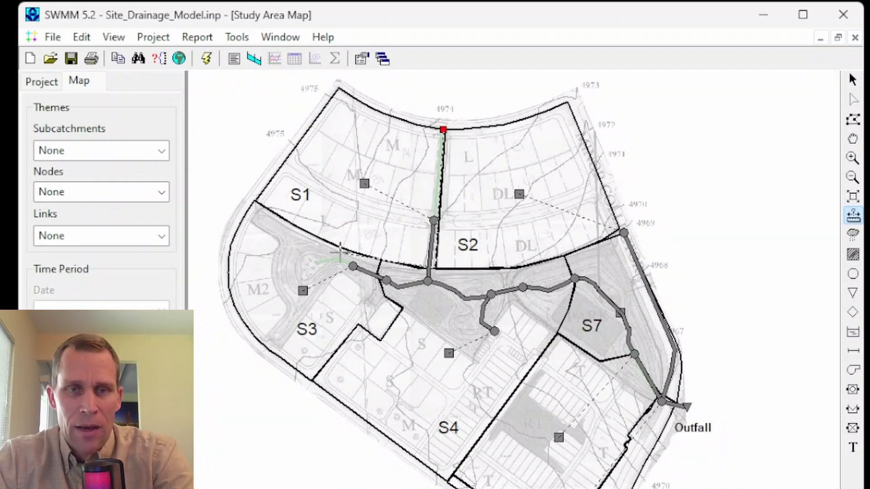
click(336, 87)
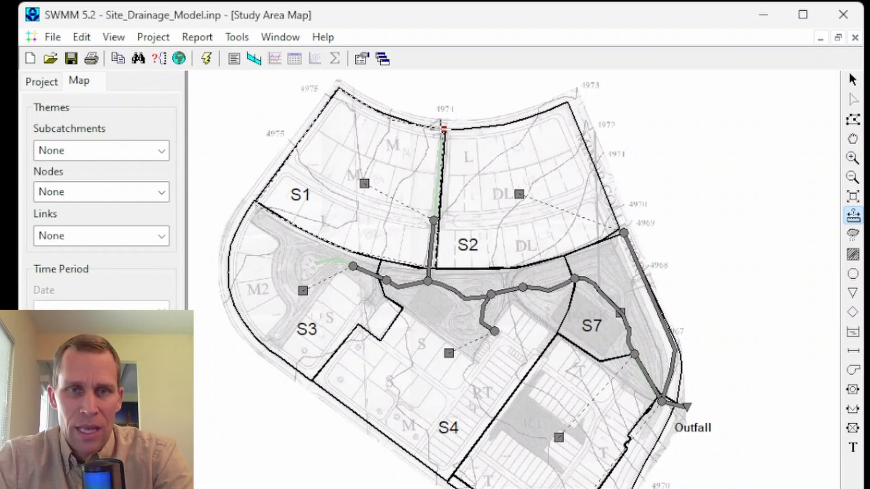
right_click(443, 129)
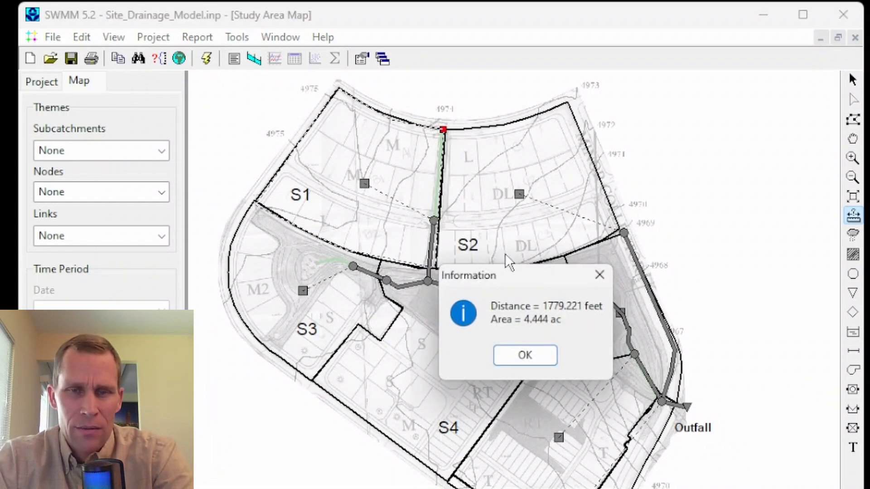
drag(520, 316, 400, 213)
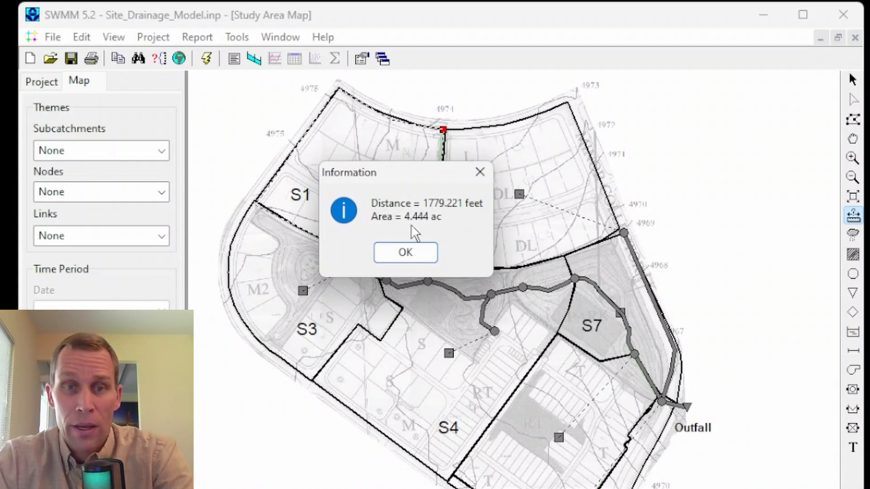
click(421, 251)
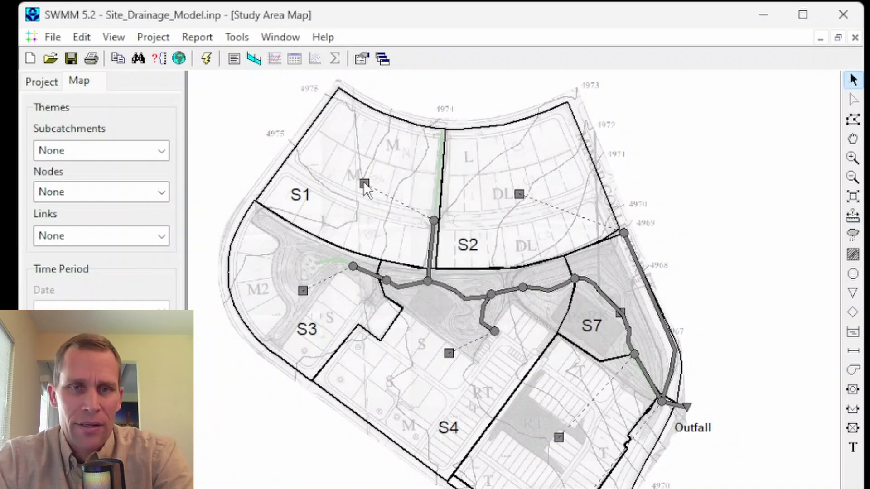
Step: Check the area assigned to subcatchment S1 in its properties, leaving the value as it is
double_click(365, 184)
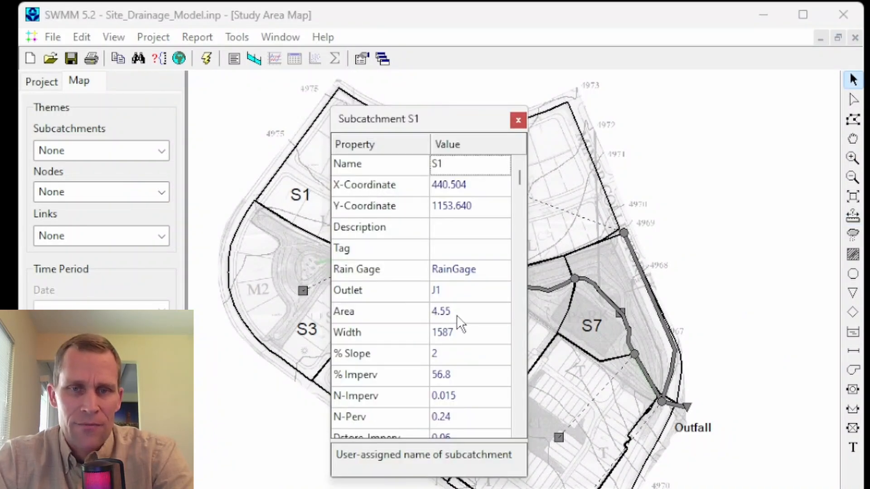
click(435, 312)
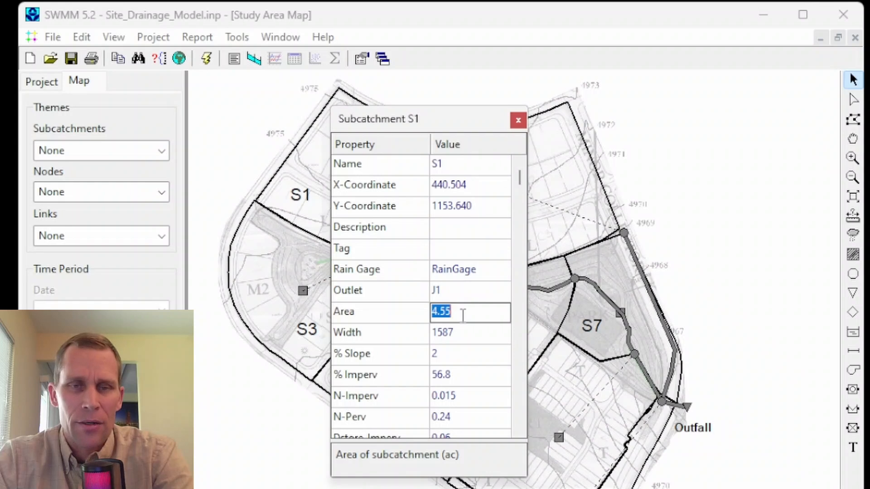
click(517, 120)
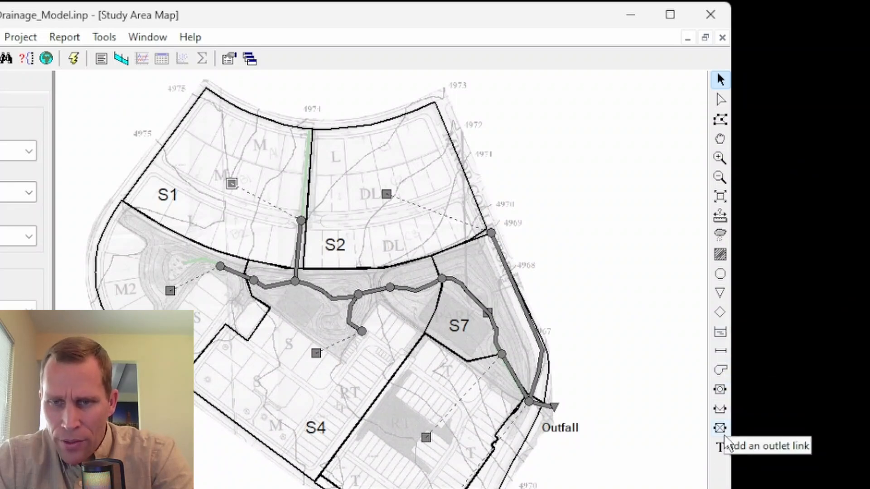
Step: Add the map text "label" east of subcatchment S2 and move it slightly south
click(720, 448)
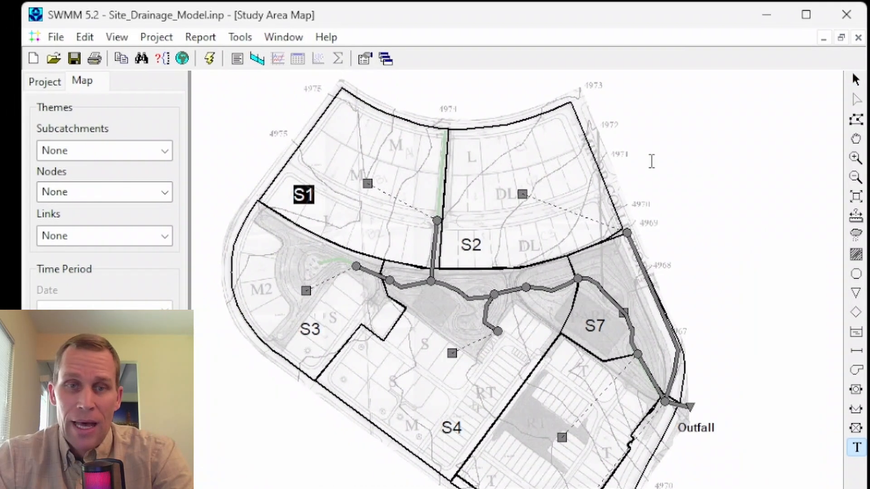
click(637, 121)
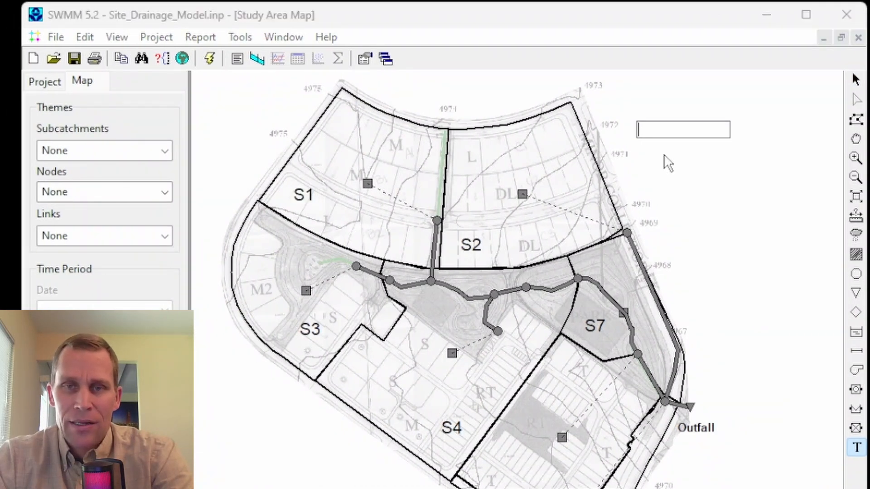
text(label)
key(Return)
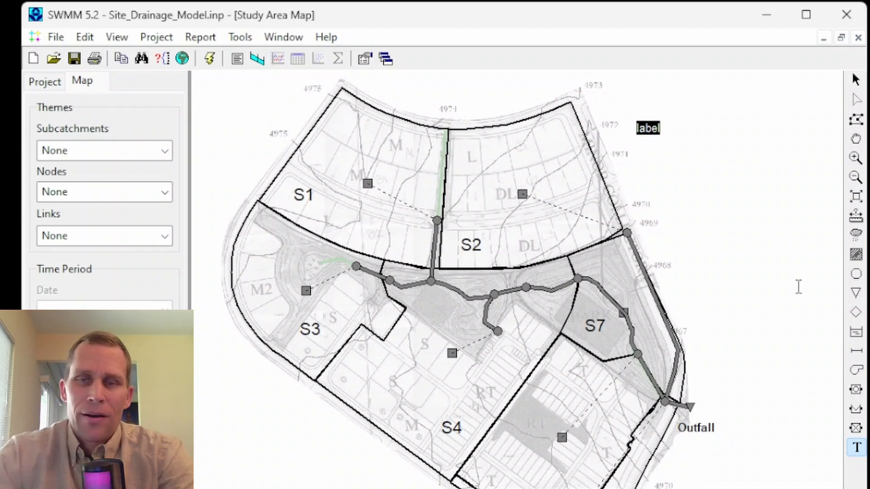
click(856, 80)
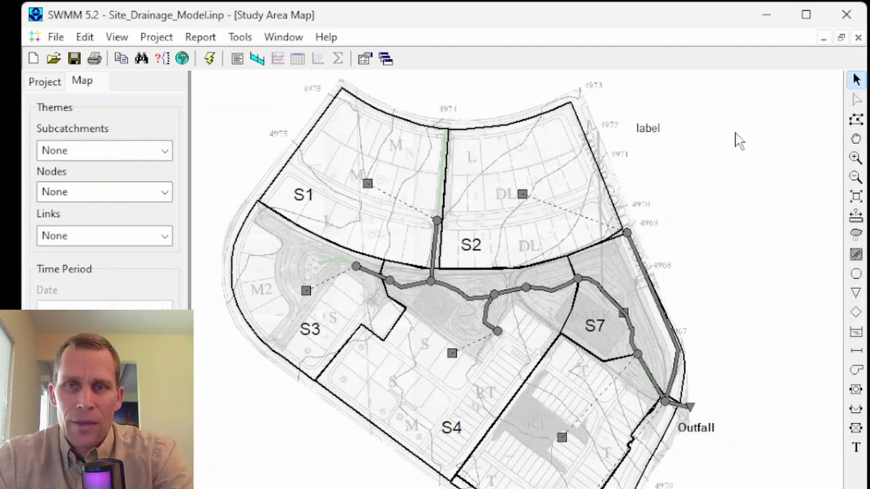
drag(657, 128, 664, 153)
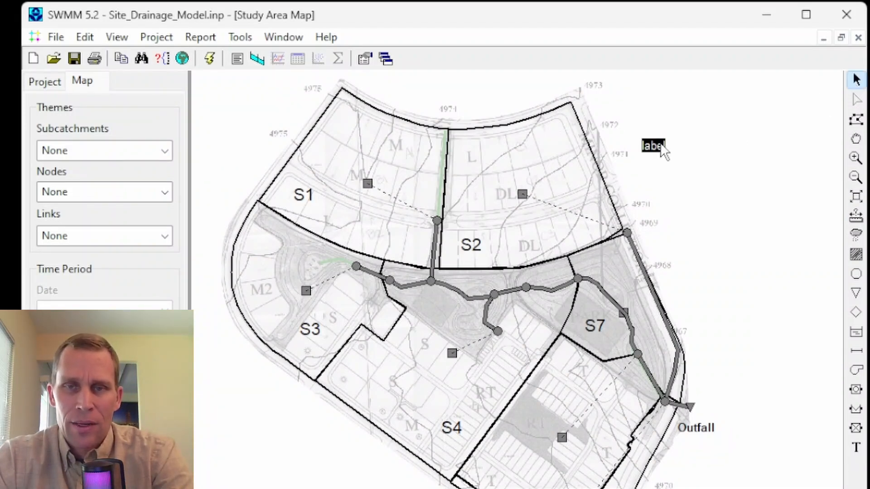
Step: Add a rain gage just outside the northeast corner of subcatchment S2
click(857, 236)
click(638, 107)
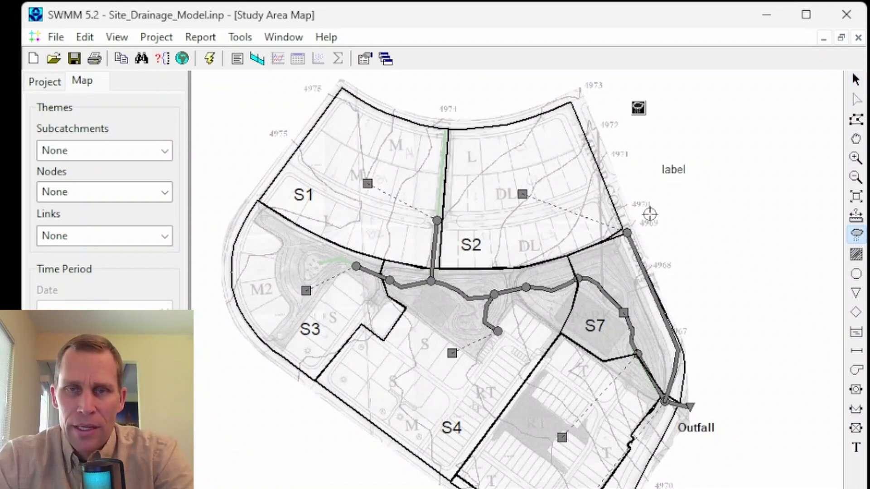
Step: Draw a five-sided subcatchment south of the map text "label" and move its northeast vertex inward toward the centroid
click(856, 255)
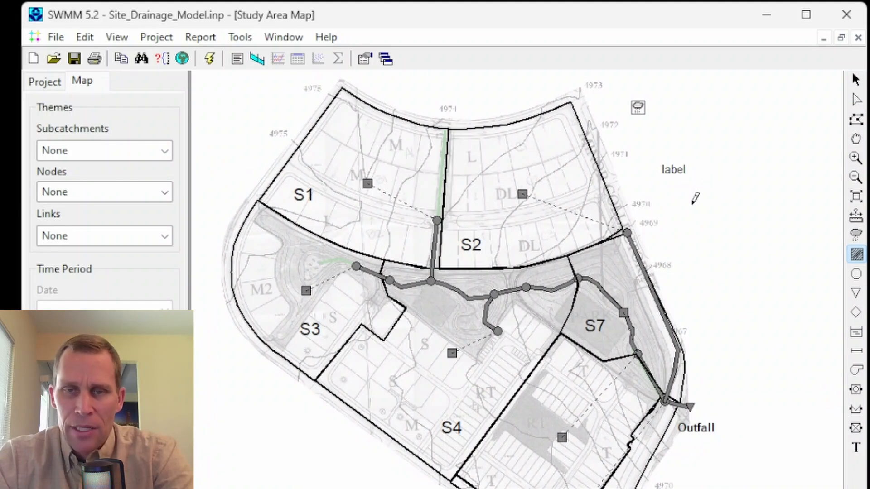
right_click(723, 195)
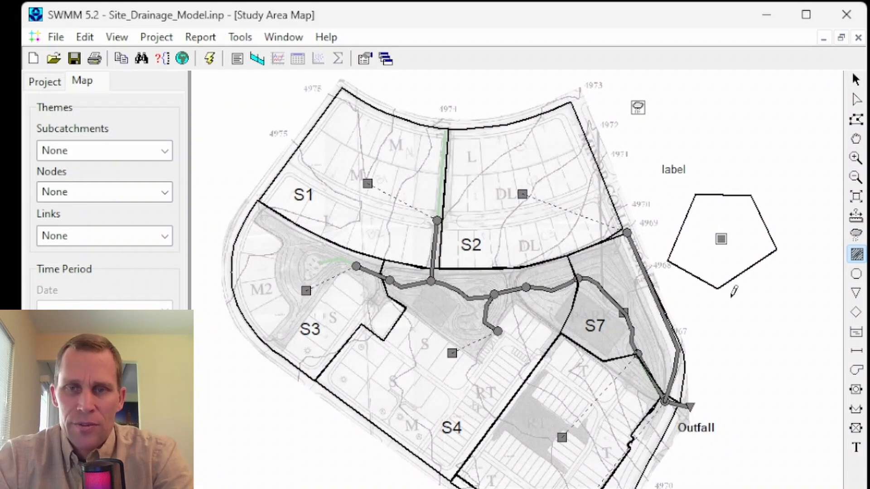
click(862, 118)
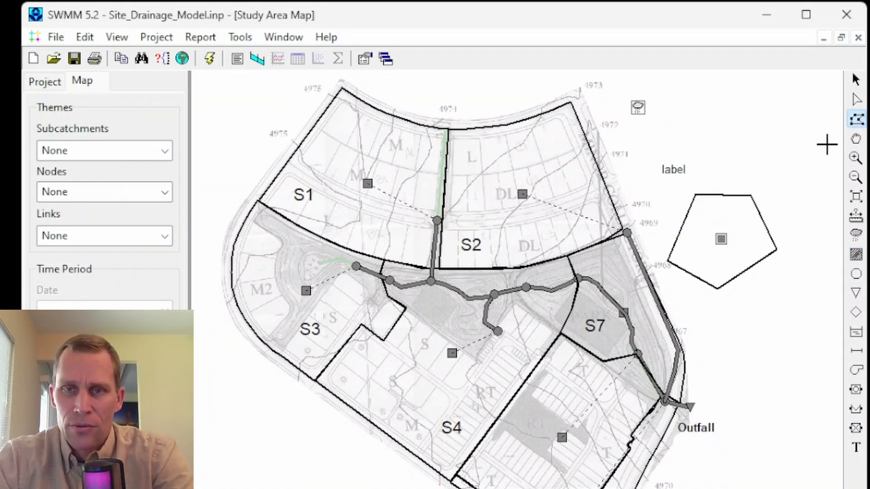
click(856, 79)
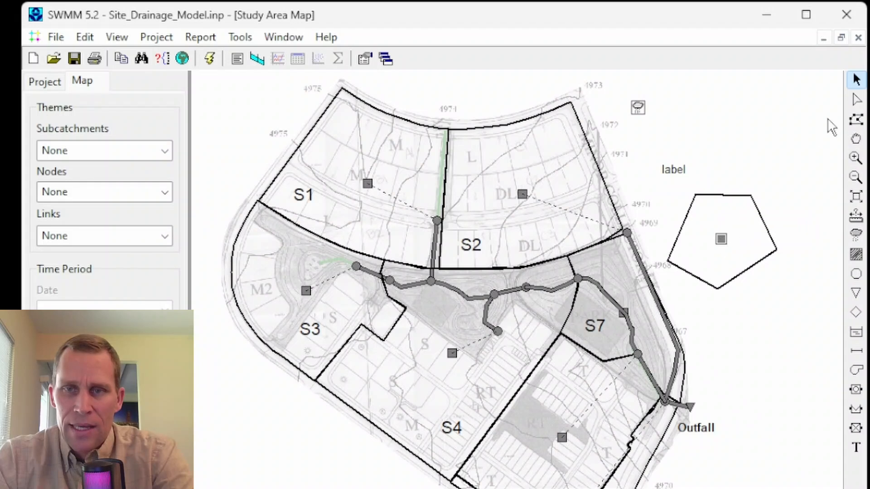
click(855, 103)
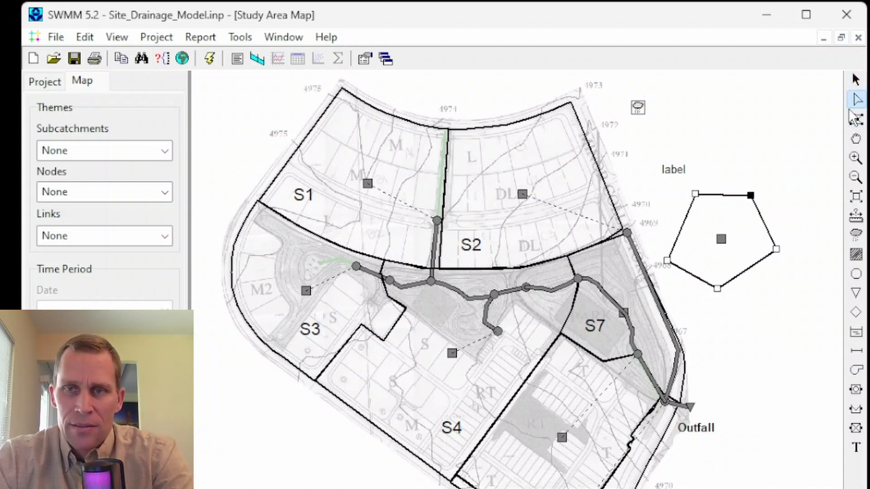
drag(750, 195, 731, 225)
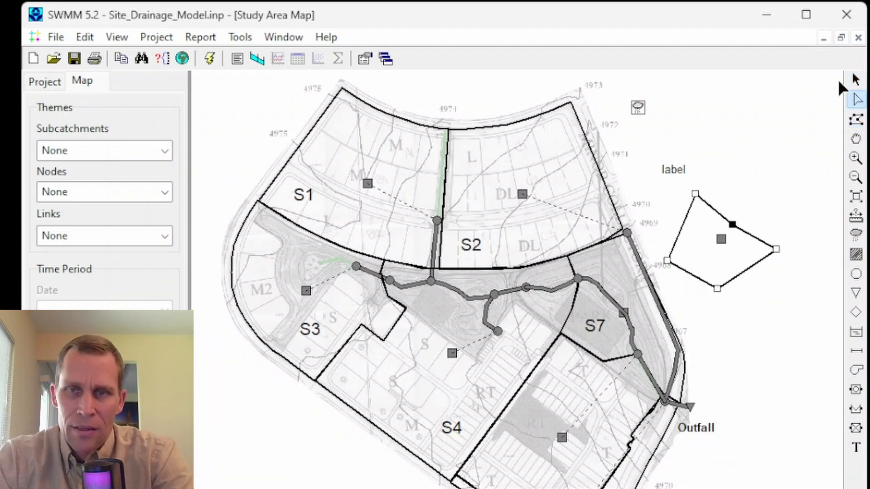
Step: Check the area and centroid coordinates in the new subcatchment's properties, leaving the values as they are
click(854, 81)
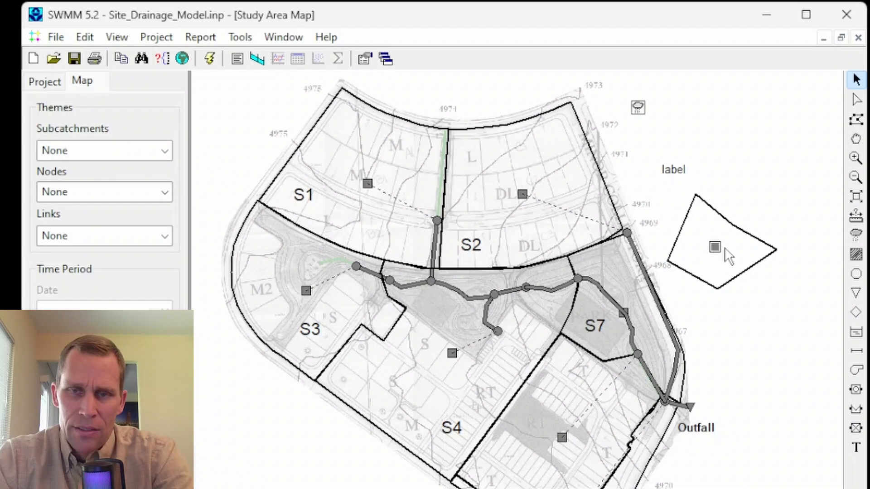
double_click(713, 246)
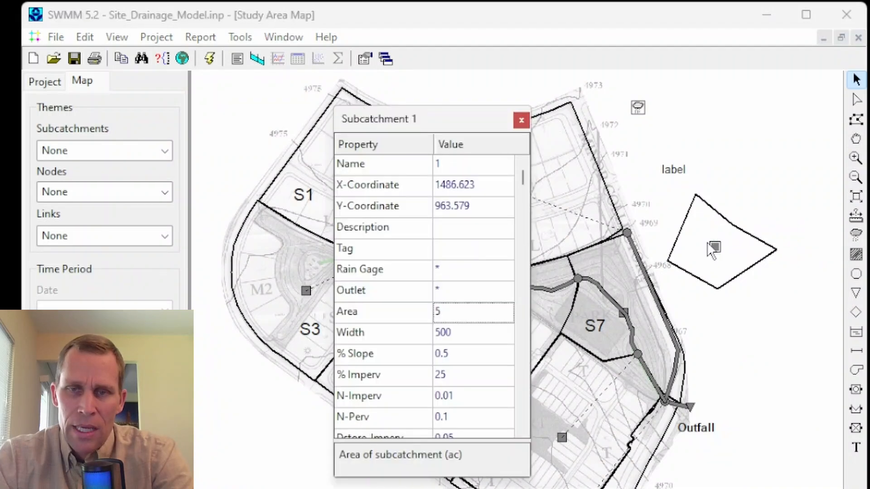
click(487, 190)
click(484, 207)
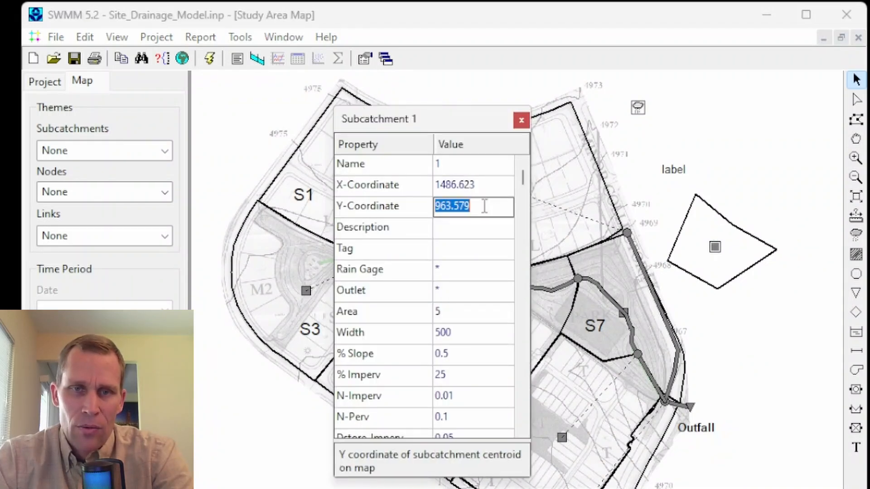
click(520, 120)
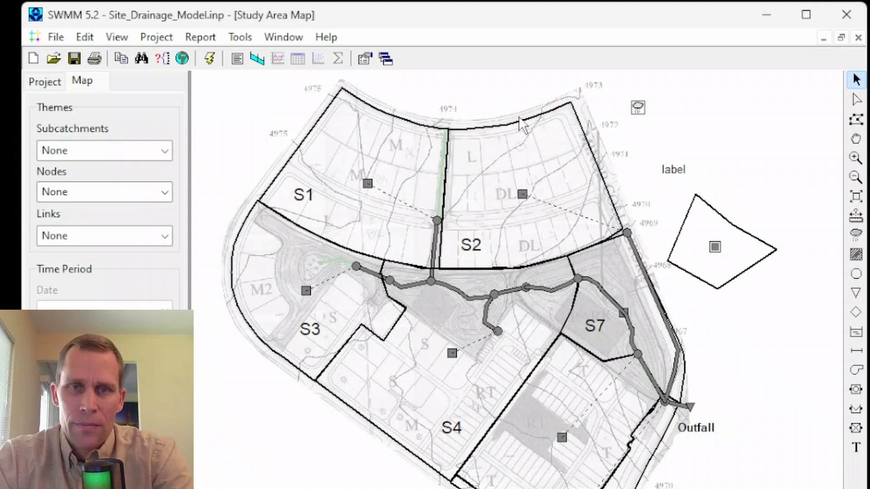
Step: Add three junctions around the map text "label", north, northeast and southeast of it
click(856, 274)
click(681, 120)
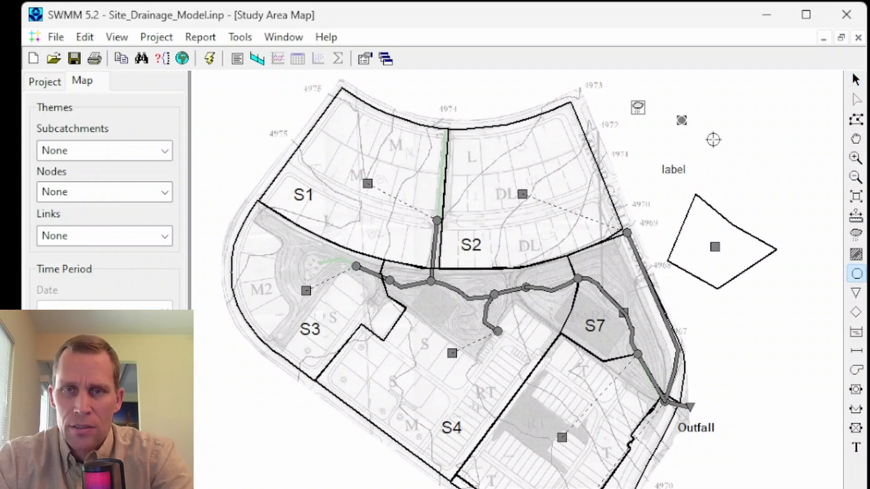
click(718, 144)
click(703, 182)
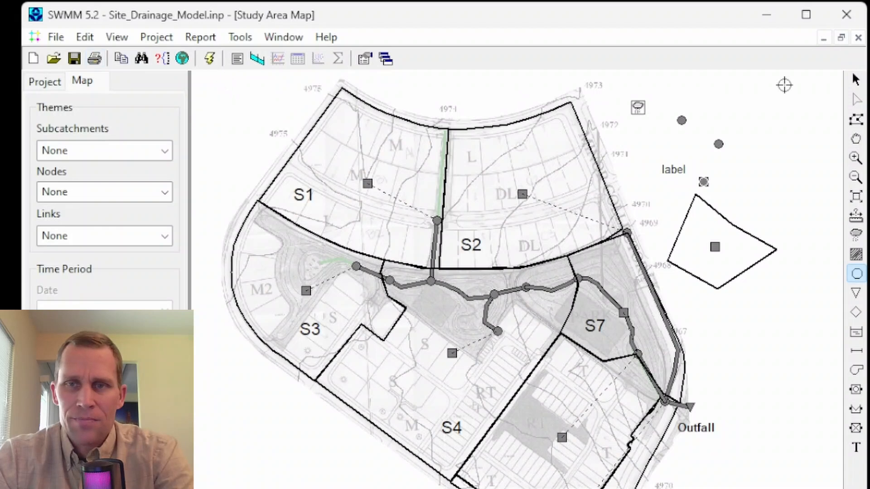
Step: Review the name and other properties of the new junction northeast of the map text, leaving them as they are
click(856, 80)
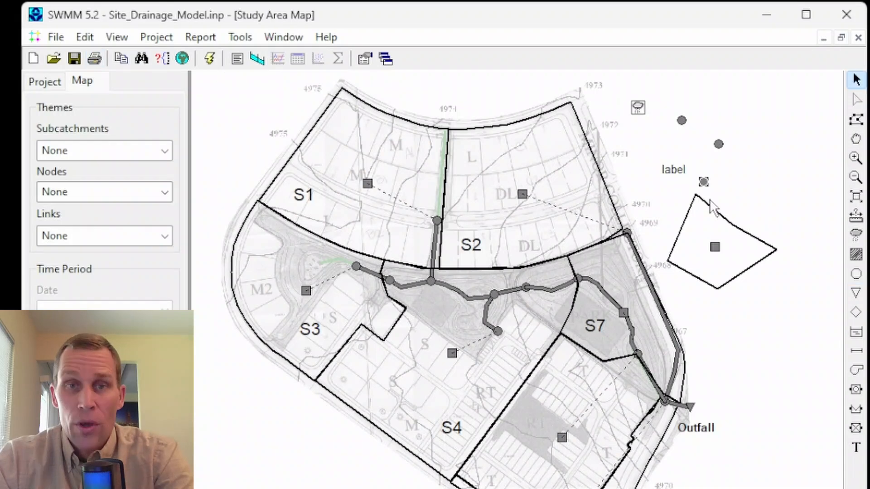
double_click(718, 144)
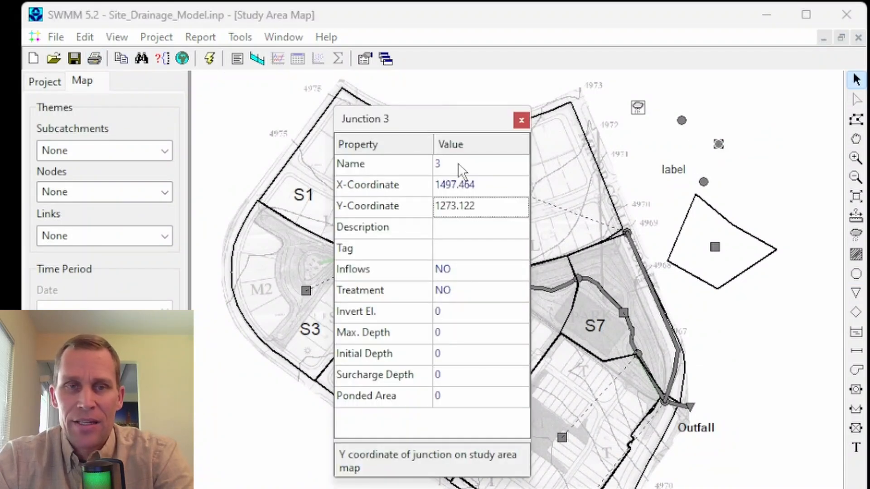
click(432, 165)
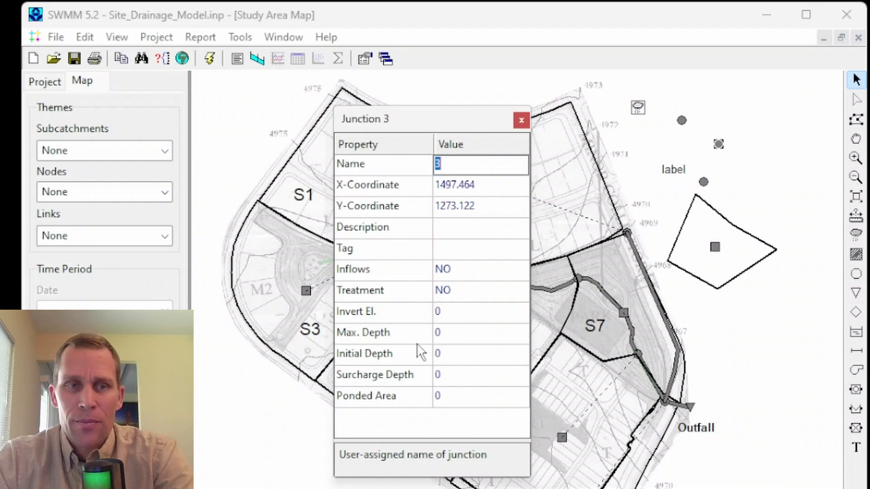
click(521, 120)
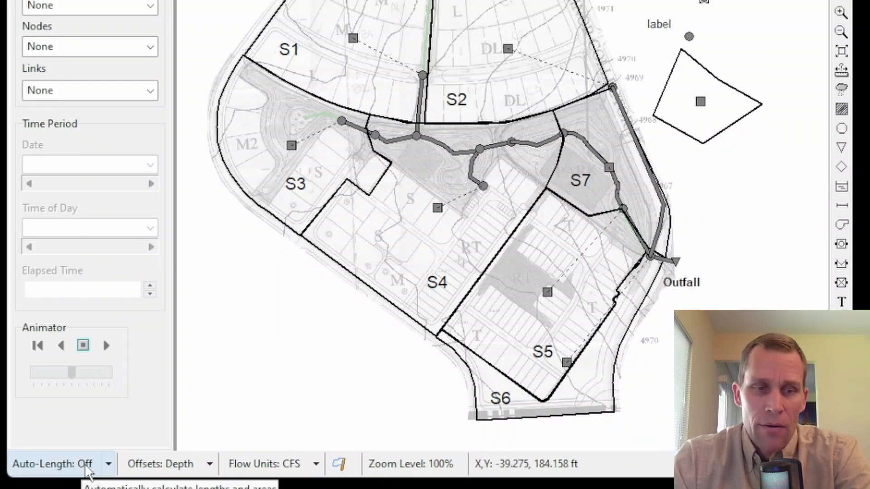
Step: Recheck the default area assigned to the added subcatchment whose vertex was moved
click(700, 104)
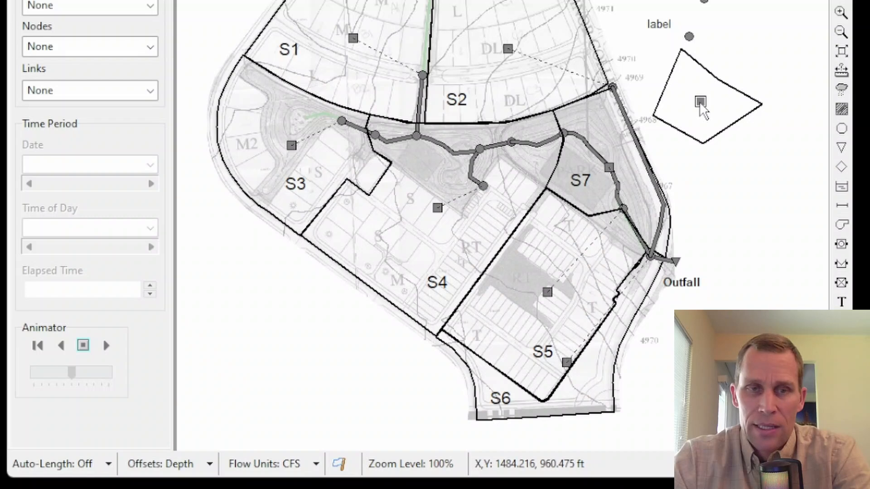
right_click(701, 108)
click(743, 206)
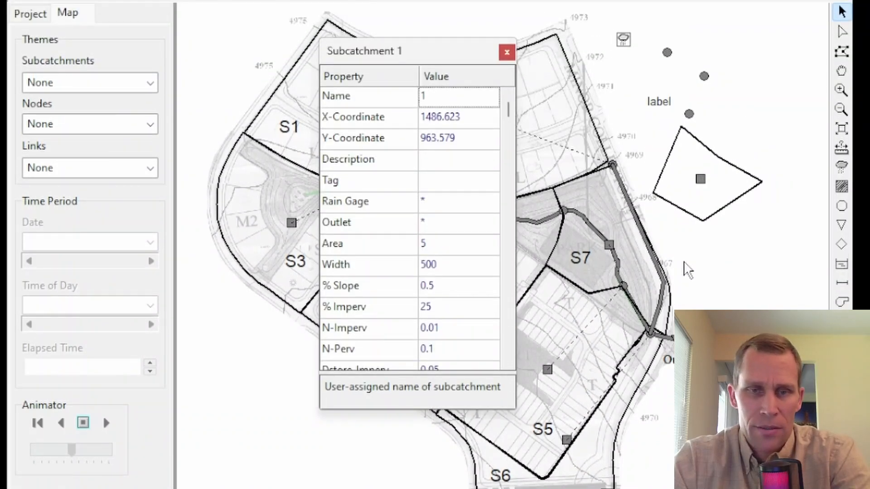
click(446, 243)
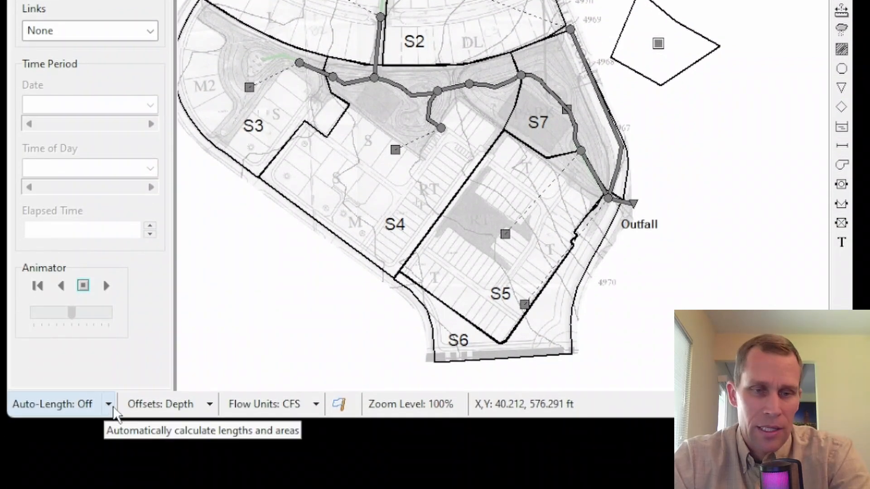
Step: Turn Auto-Length on and draw a six-sided subcatchment directly south of the previously added one
click(113, 408)
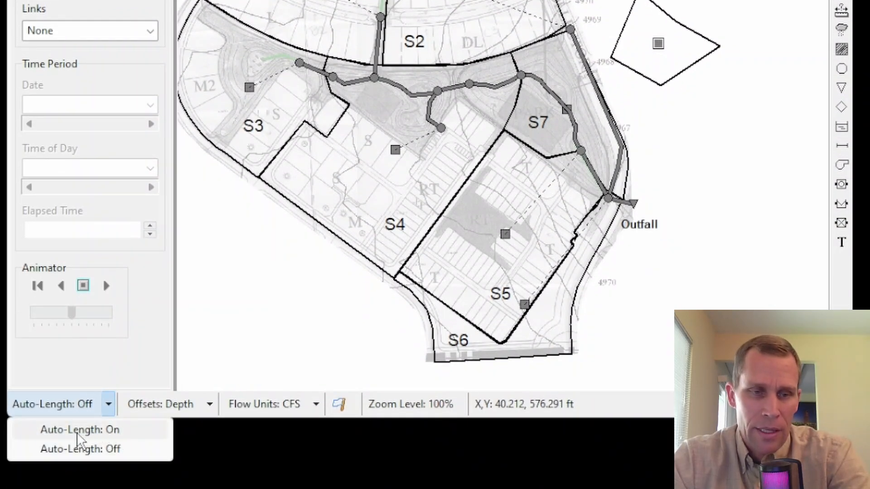
click(120, 433)
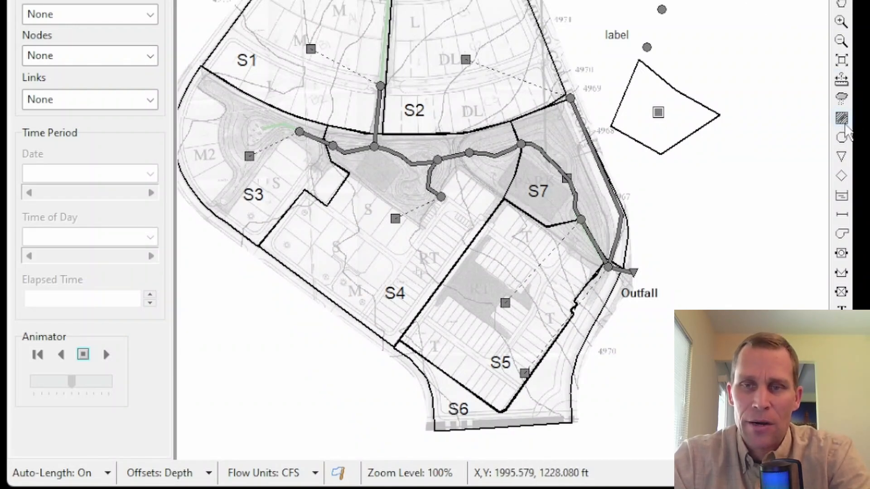
click(841, 119)
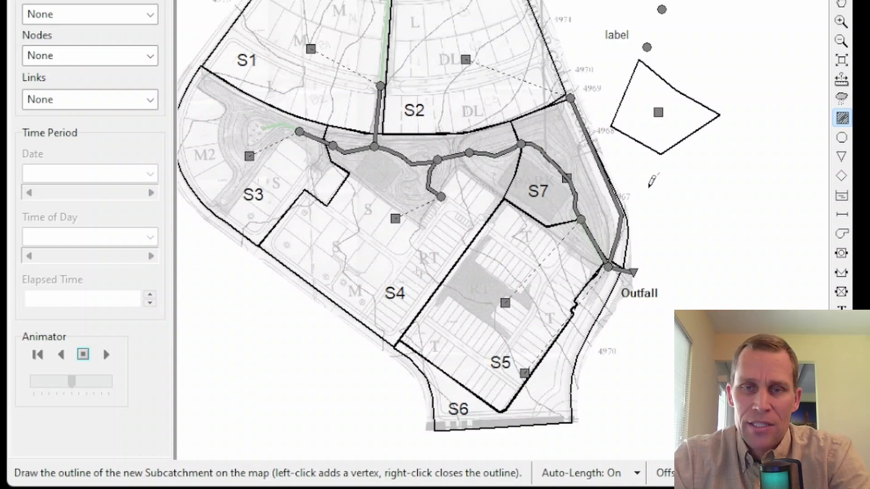
click(637, 213)
click(652, 245)
click(701, 245)
click(733, 217)
click(720, 183)
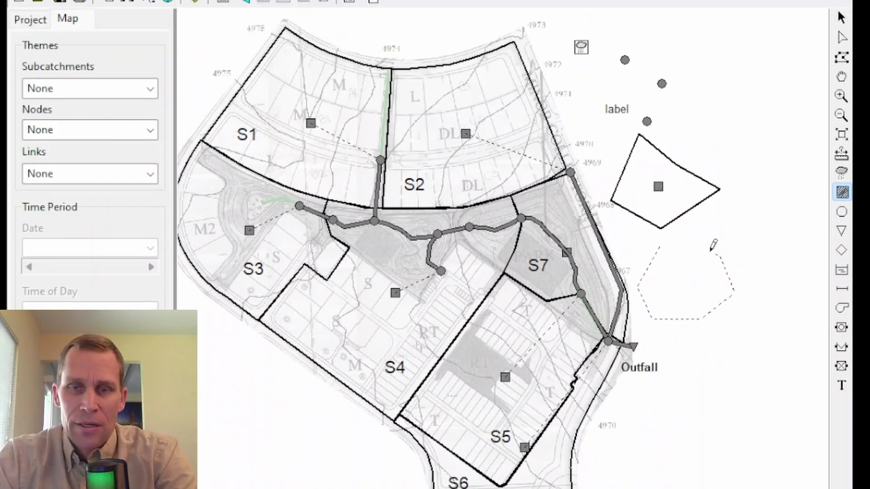
right_click(686, 237)
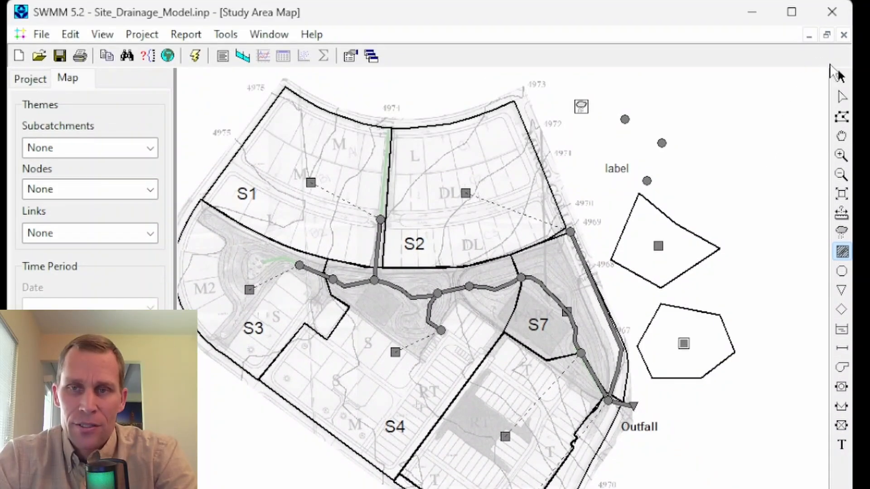
Step: Check the automatically calculated area in the six-sided subcatchment's properties, leaving the value as it is
click(840, 77)
right_click(684, 344)
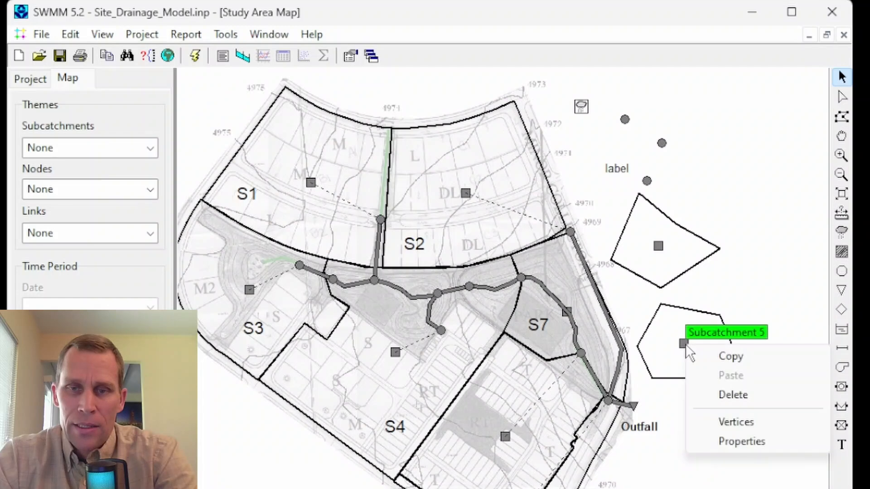
click(730, 448)
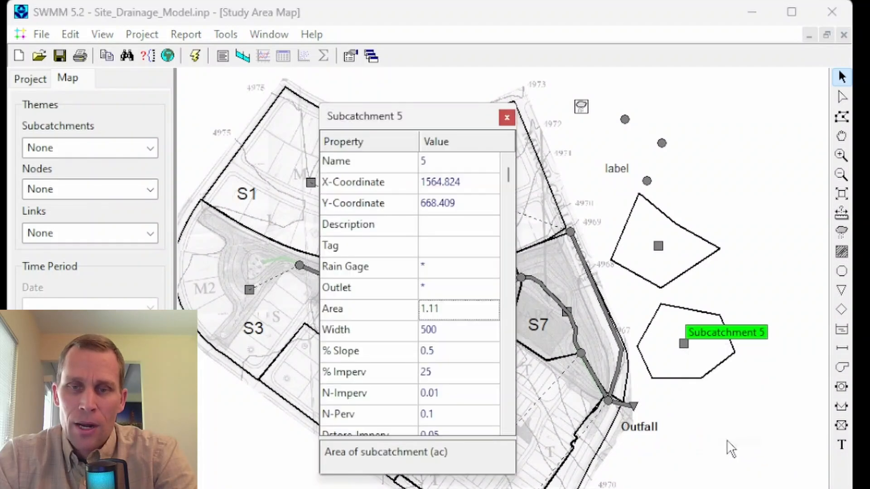
click(438, 311)
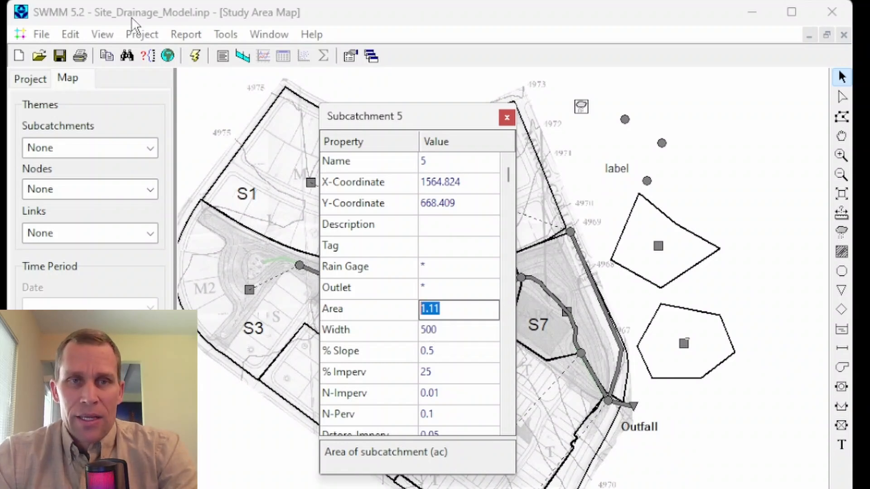
click(452, 313)
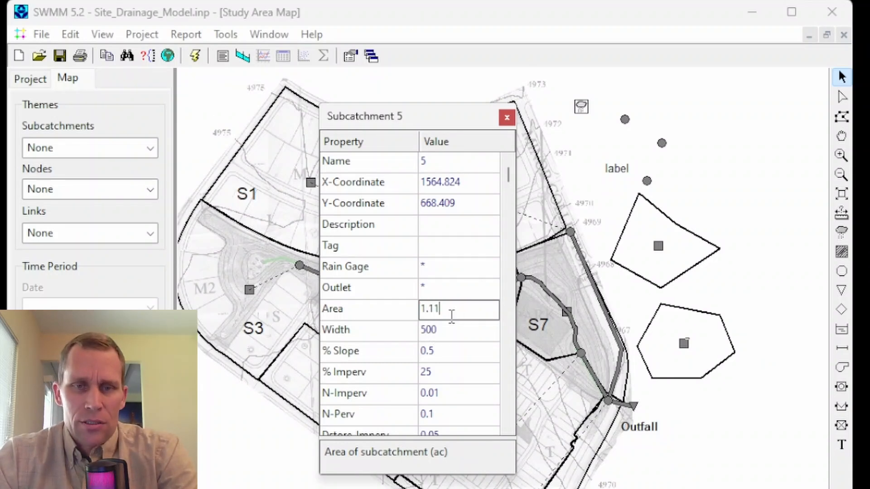
double_click(452, 316)
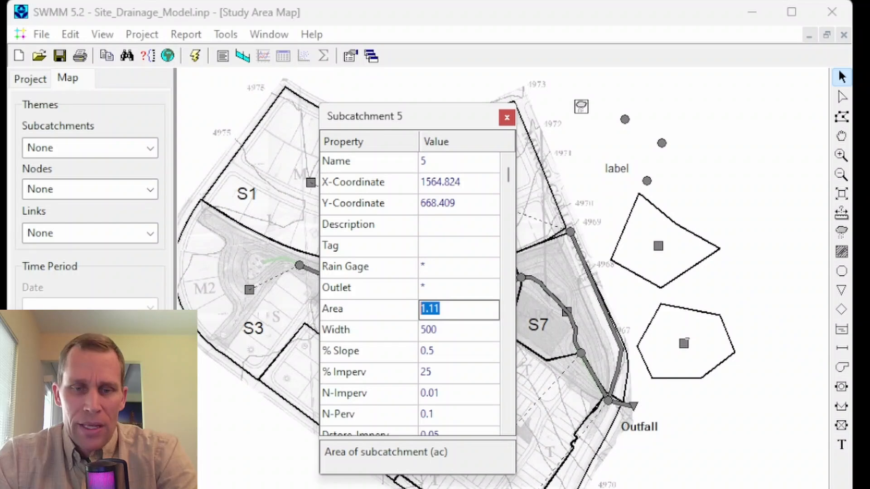
click(506, 117)
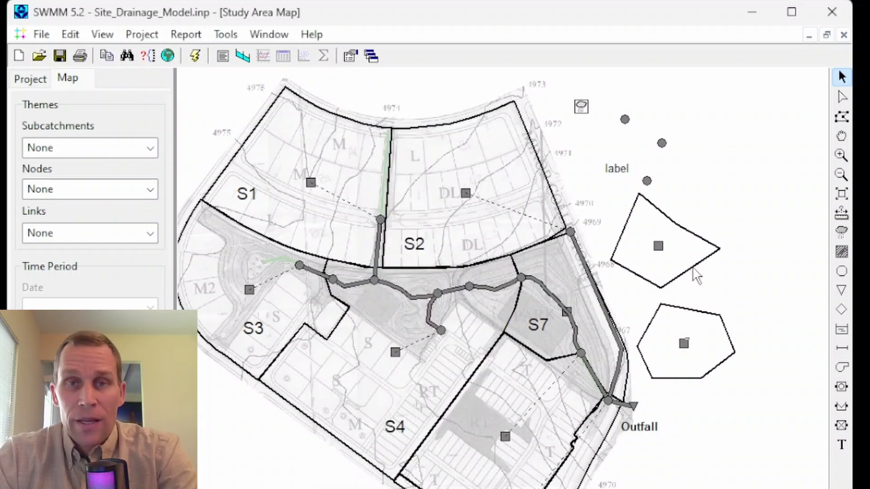
Step: Review the project's default subcatchment values for area, slope and percent impervious, closing the defaults without changing anything
click(658, 247)
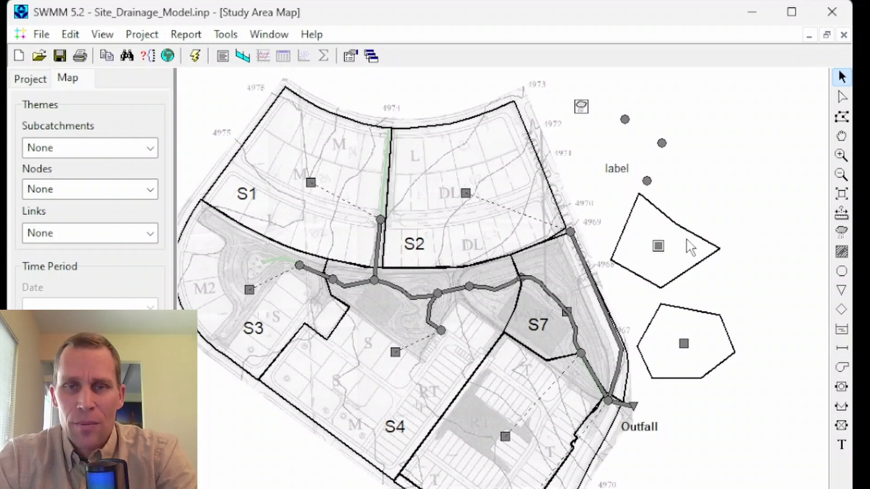
click(138, 34)
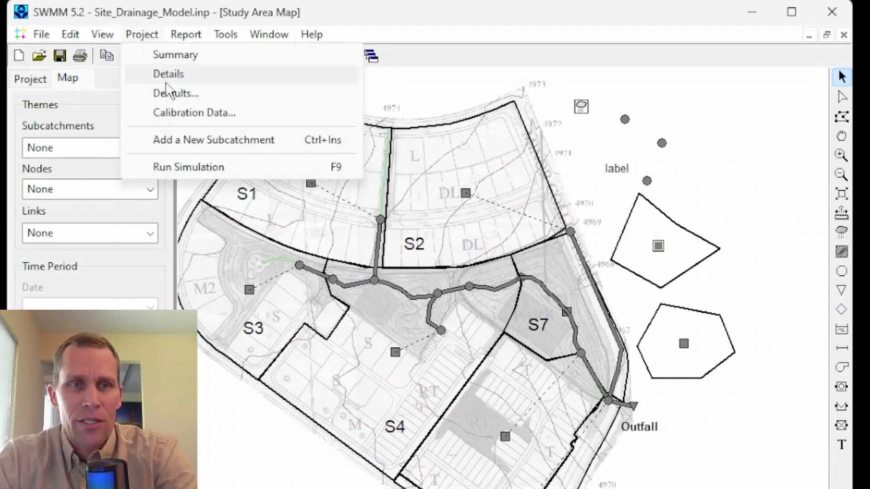
click(173, 93)
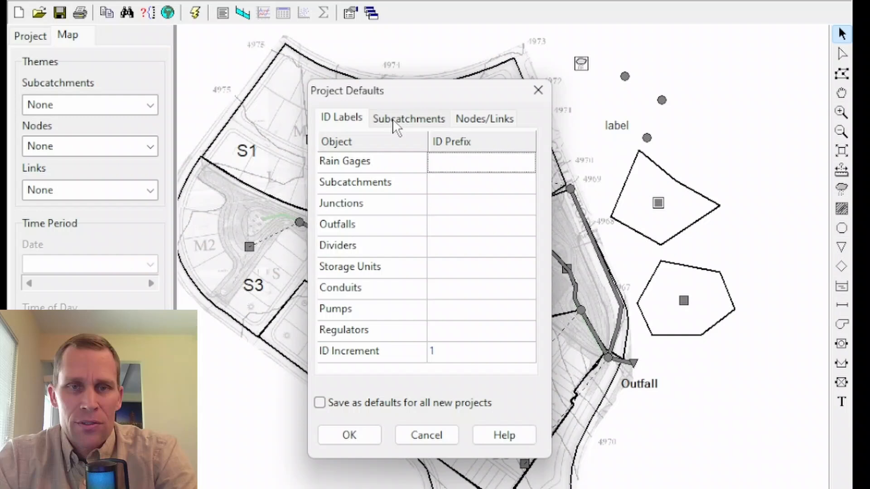
click(428, 164)
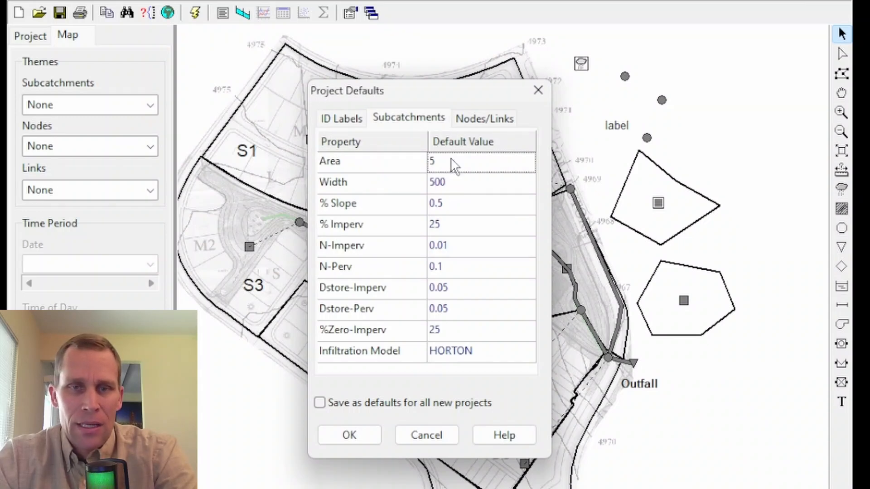
click(461, 165)
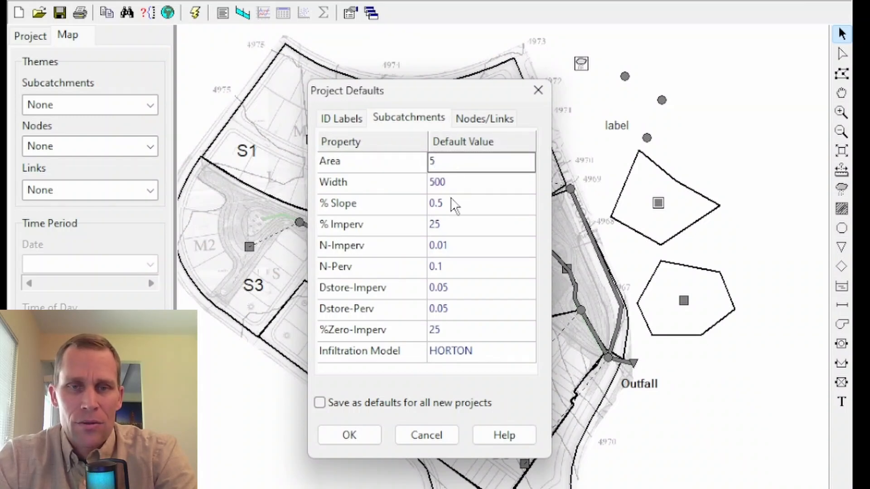
click(457, 204)
click(459, 227)
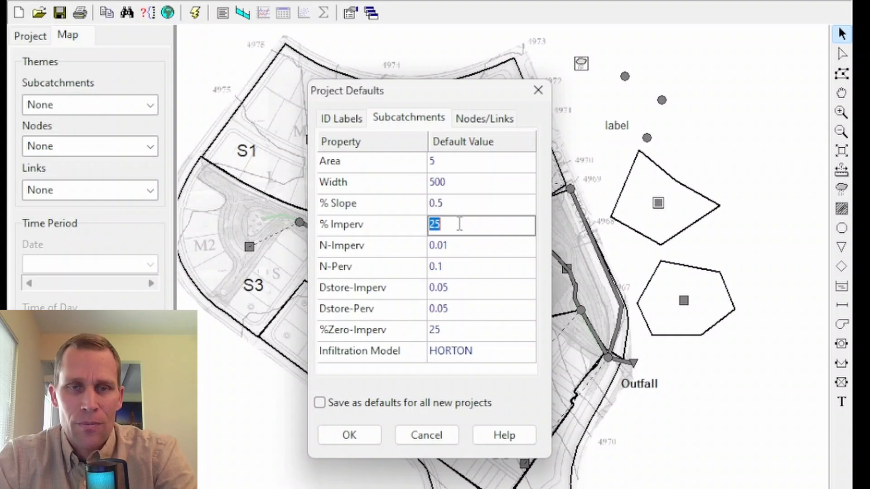
click(539, 91)
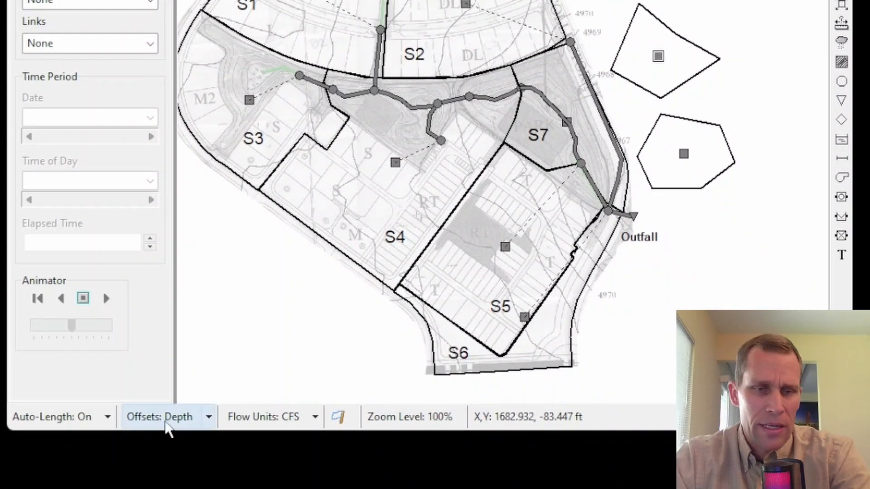
Step: Check the inlet and outlet offset properties of conduit C1 while link offsets are defined as depths, leaving them as they are
click(209, 418)
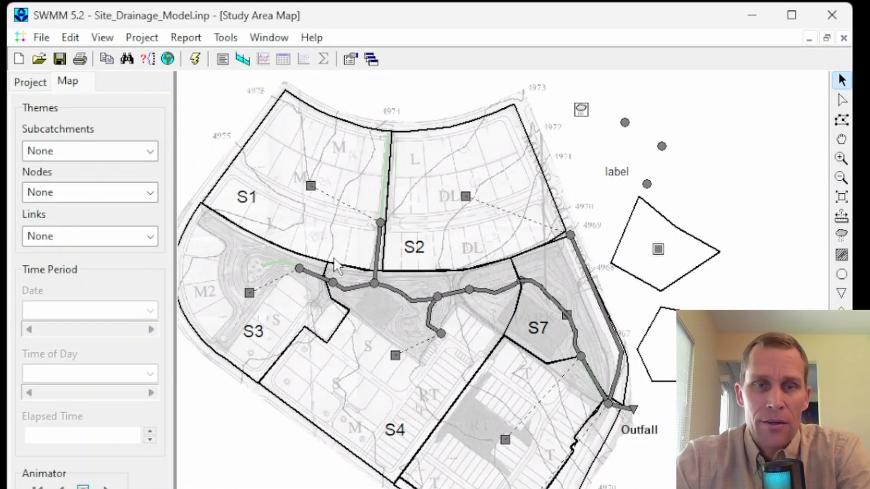
double_click(380, 250)
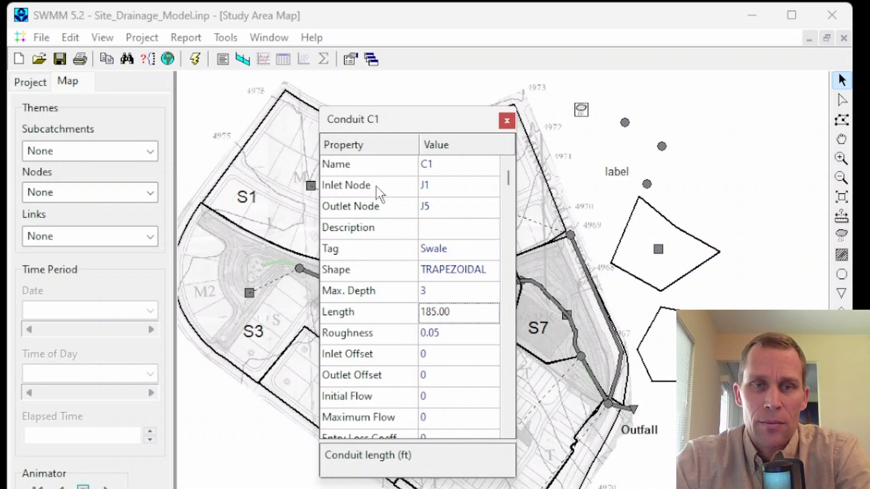
drag(395, 124, 325, 123)
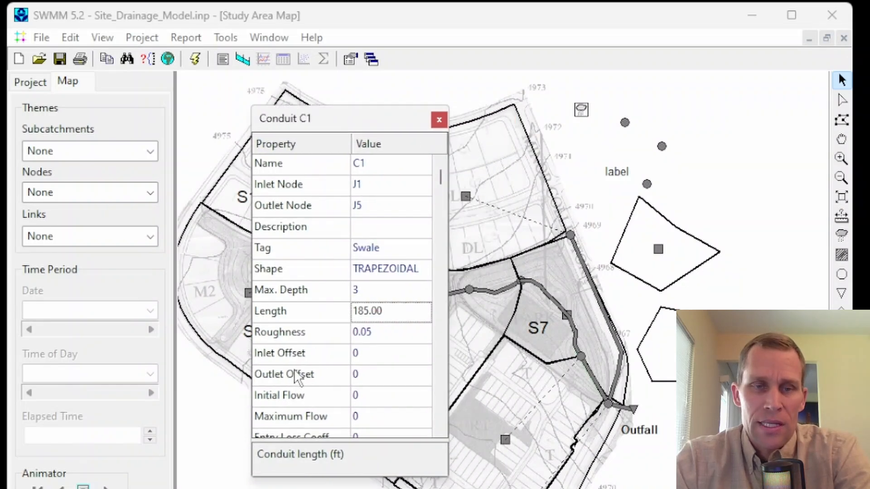
click(317, 355)
click(380, 355)
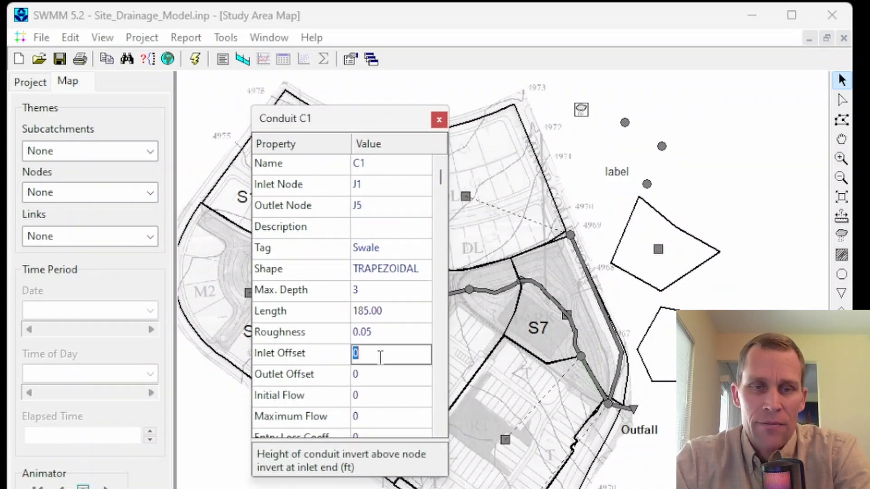
click(330, 380)
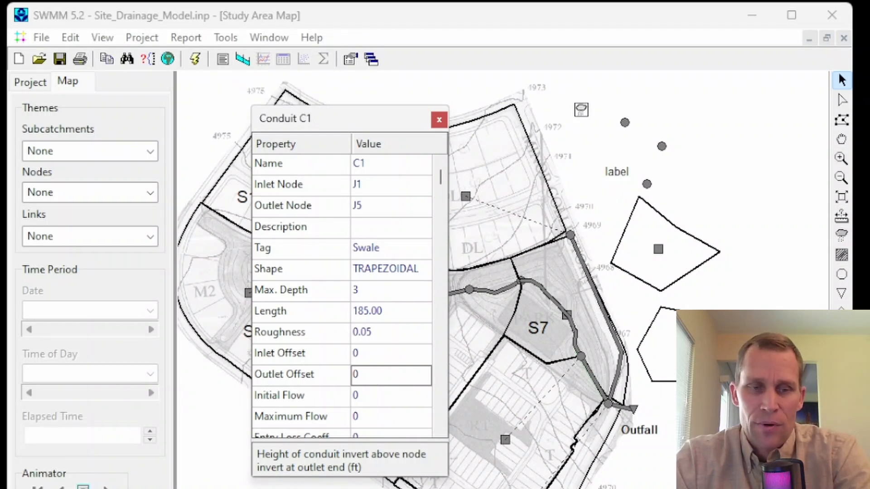
click(439, 121)
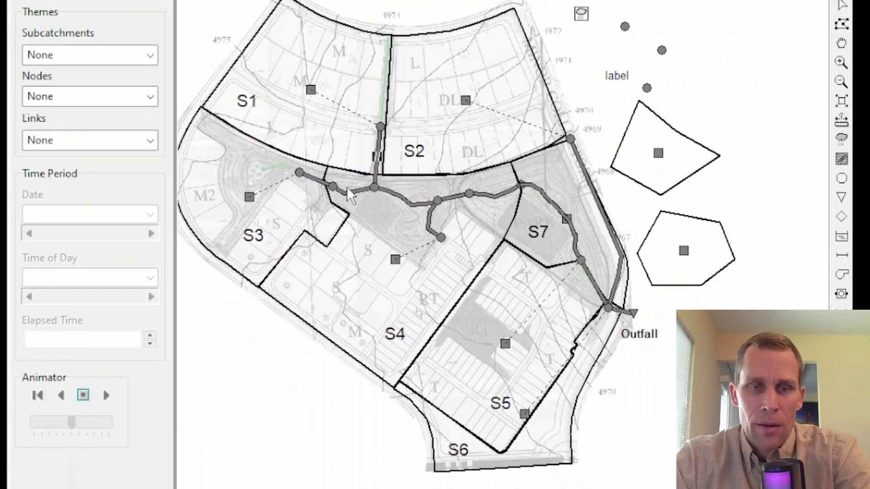
Step: Switch the link offsets convention to Elevation Offsets and convert all existing link offsets to elevations
click(210, 419)
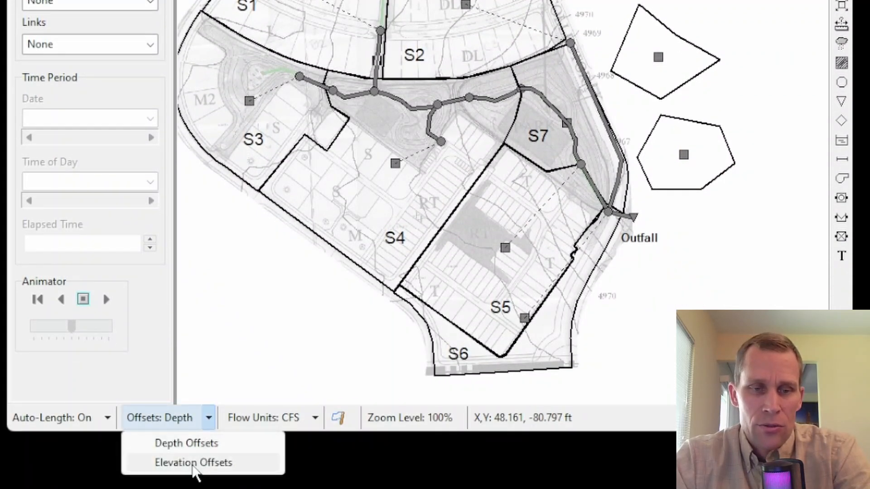
click(190, 466)
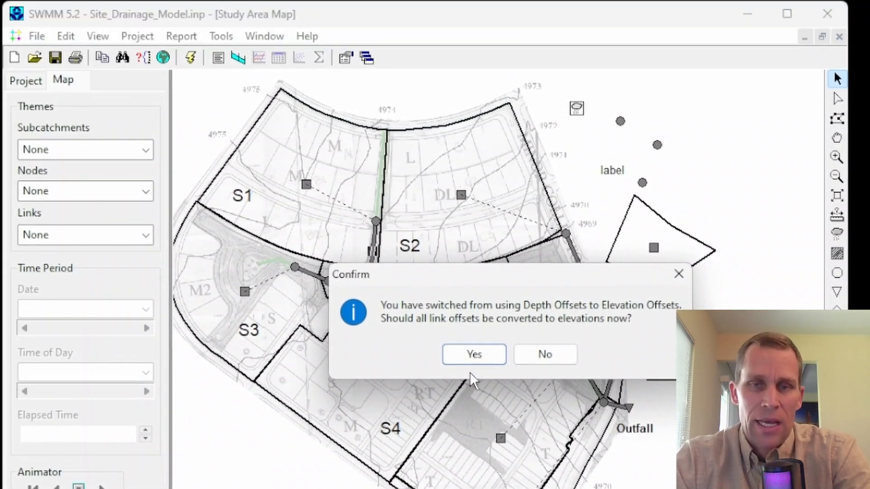
click(474, 354)
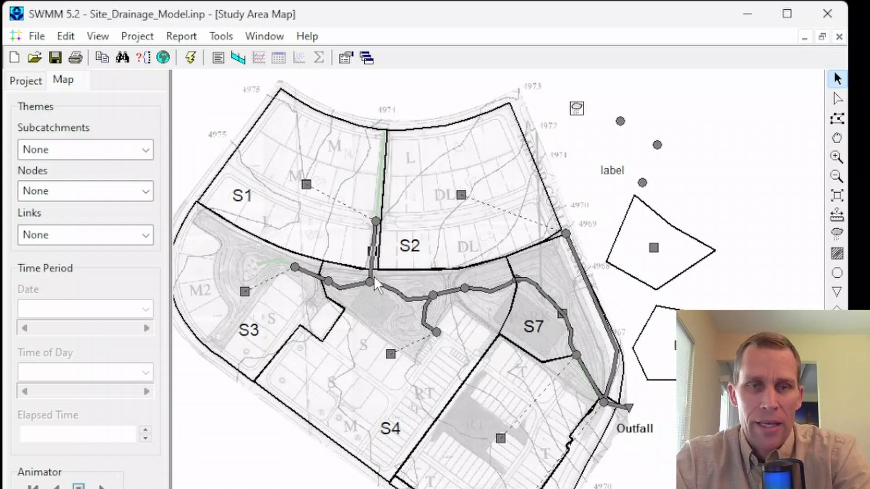
Step: Review conduit C1's inlet and outlet offsets expressed as elevations, leaving the values as they are
right_click(371, 248)
click(423, 385)
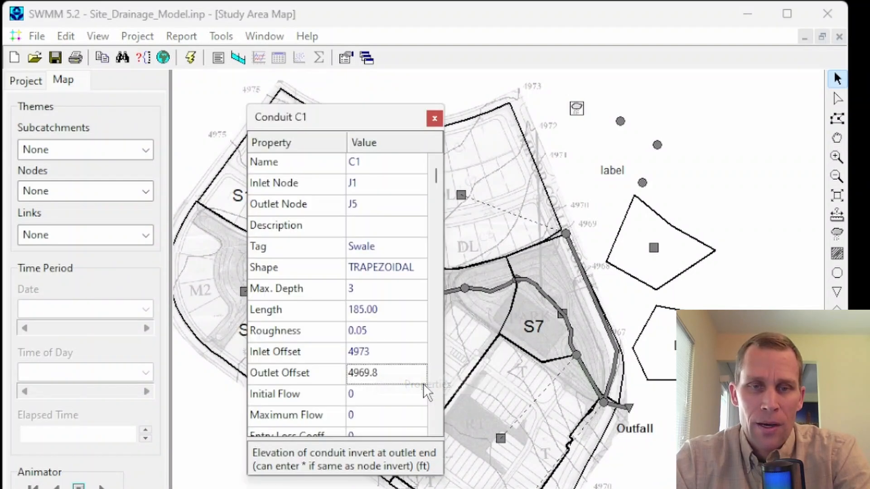
click(387, 352)
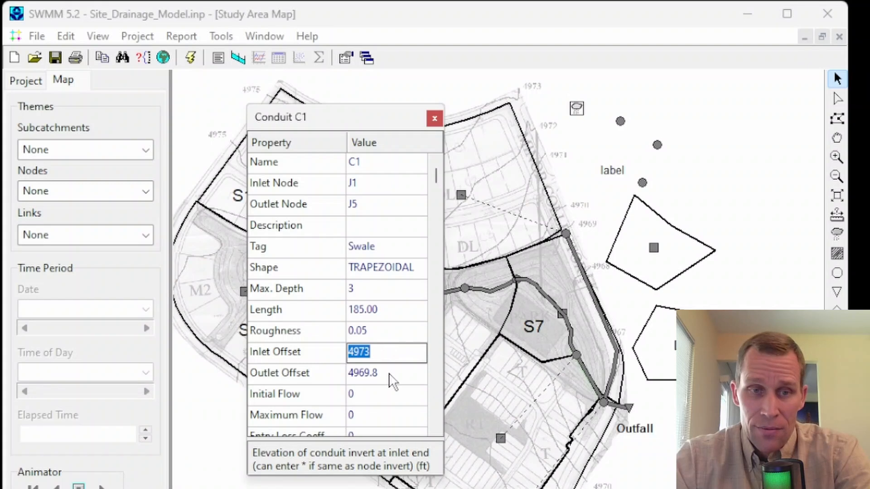
click(388, 373)
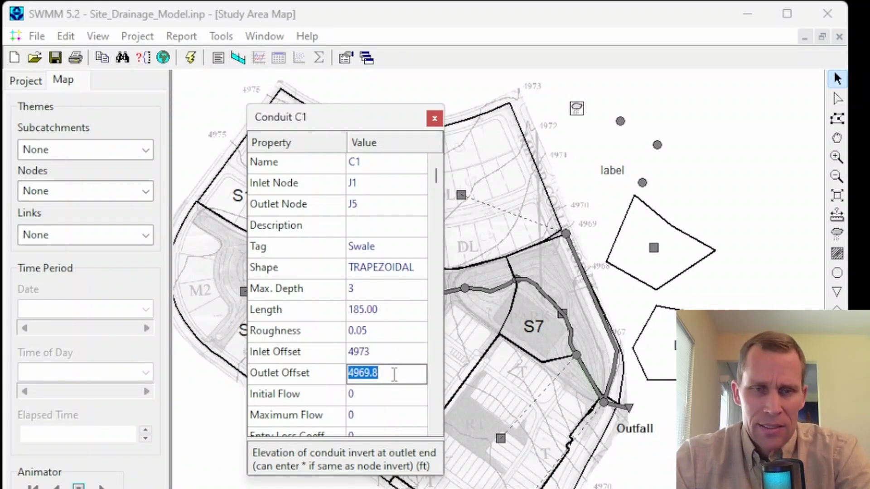
click(392, 358)
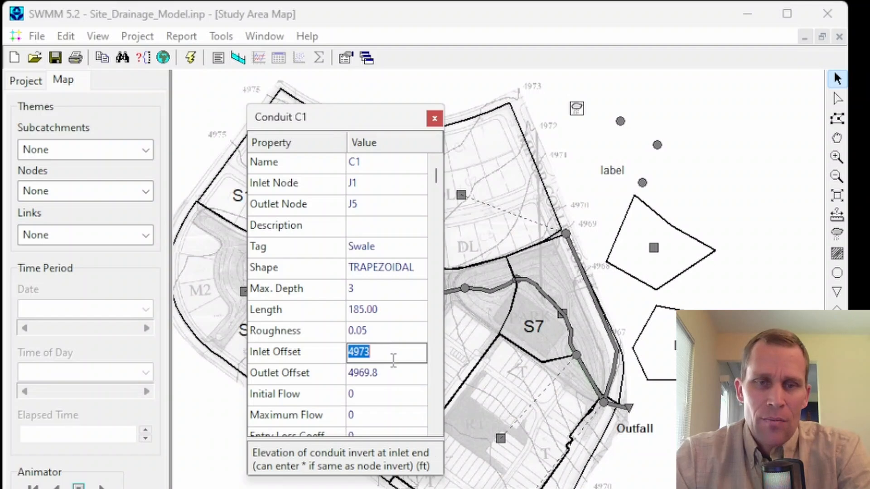
click(434, 118)
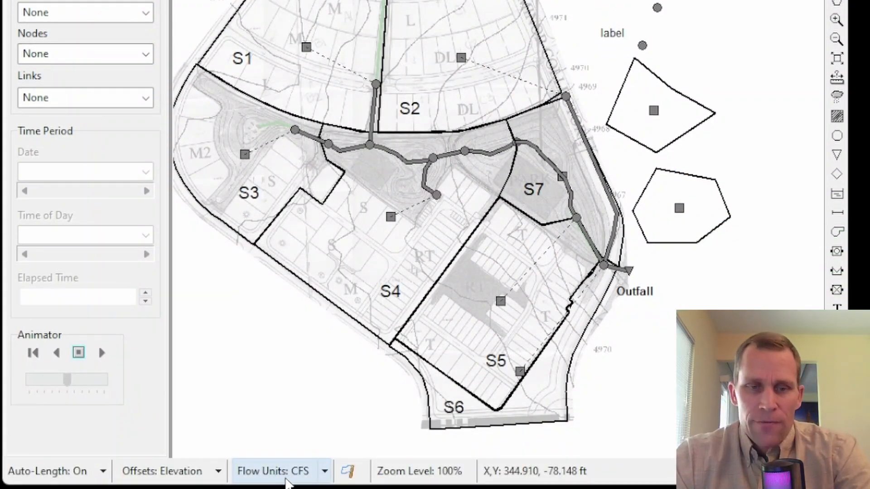
Step: Look through the available US and metric flow units, keeping CFS for the project
click(326, 473)
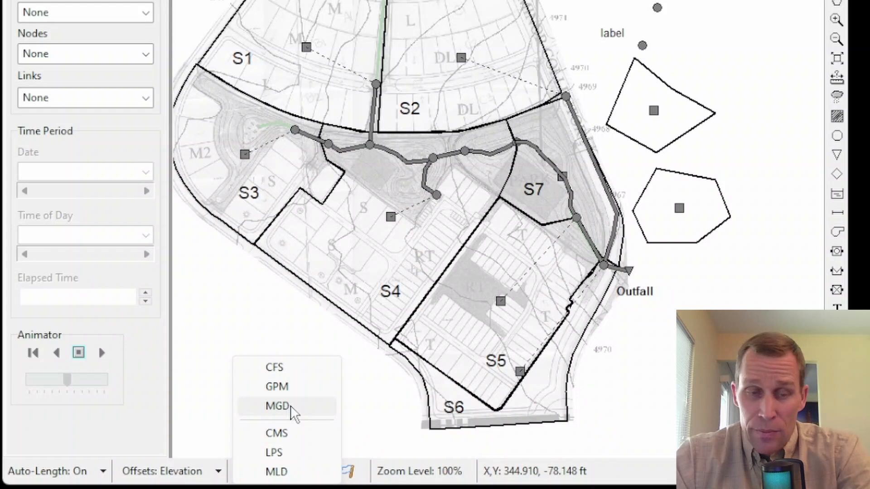
click(288, 368)
click(325, 471)
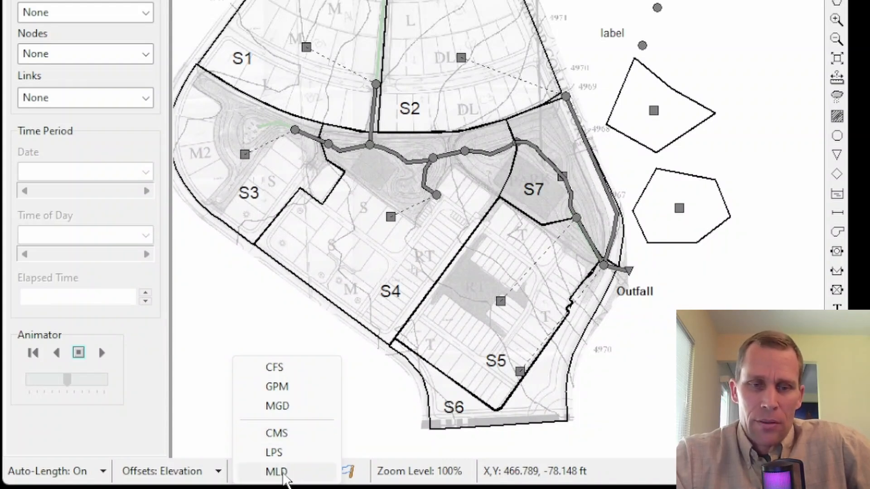
click(329, 366)
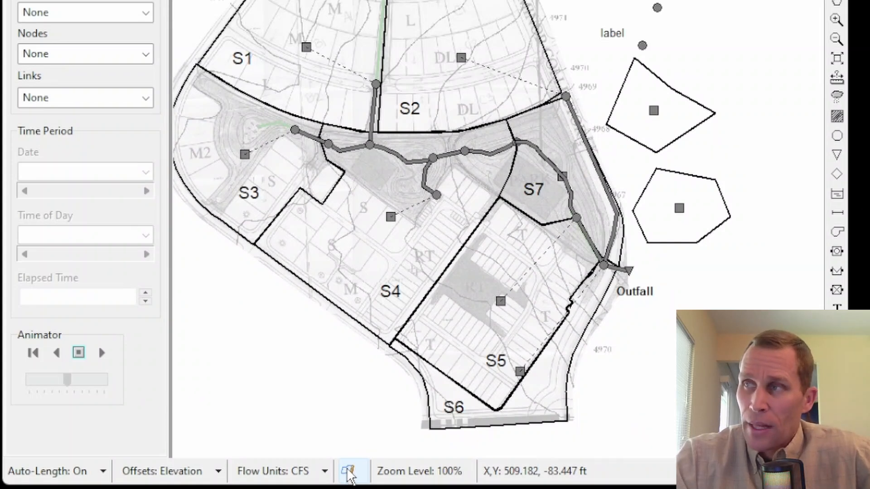
Step: Switch to the manual PDF, read the meanings of the Run Status flags, and return to SWMM
drag(498, 488, 403, 0)
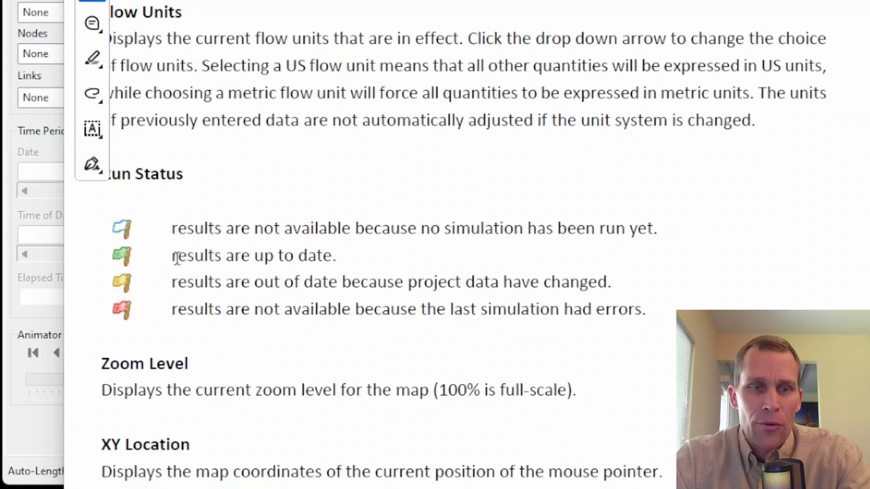
drag(176, 258, 341, 254)
click(343, 256)
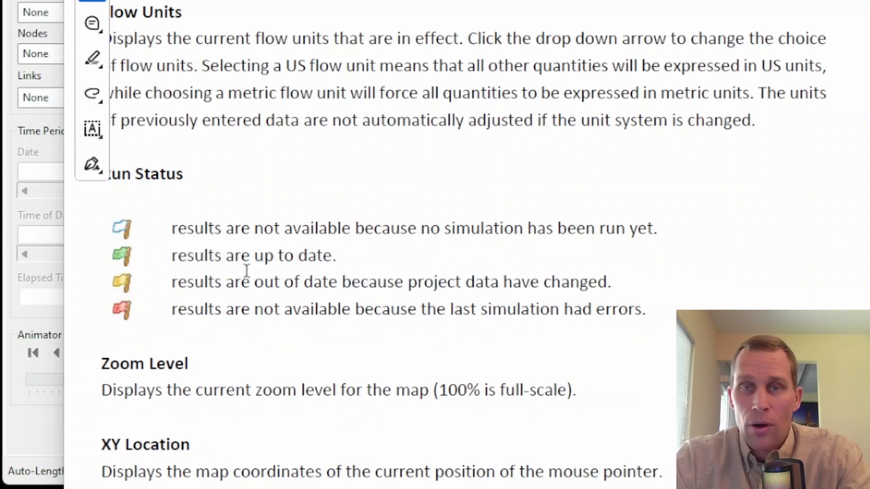
drag(171, 281, 611, 280)
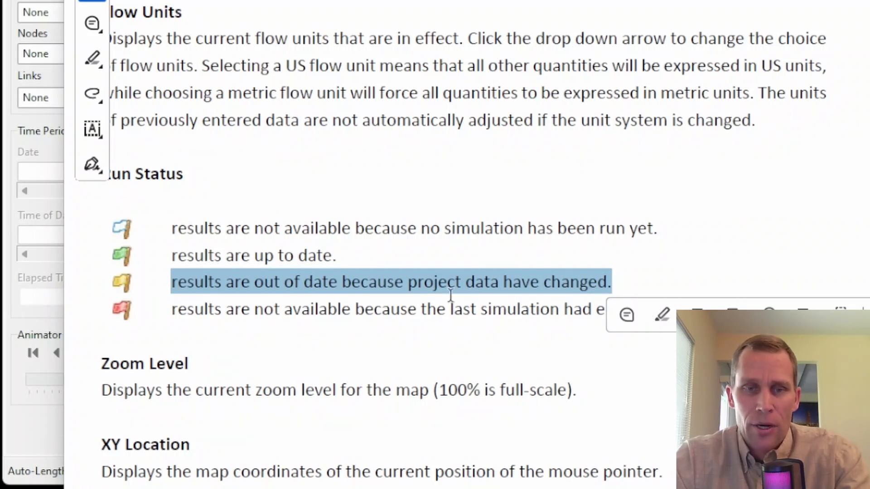
drag(175, 314, 351, 313)
click(385, 316)
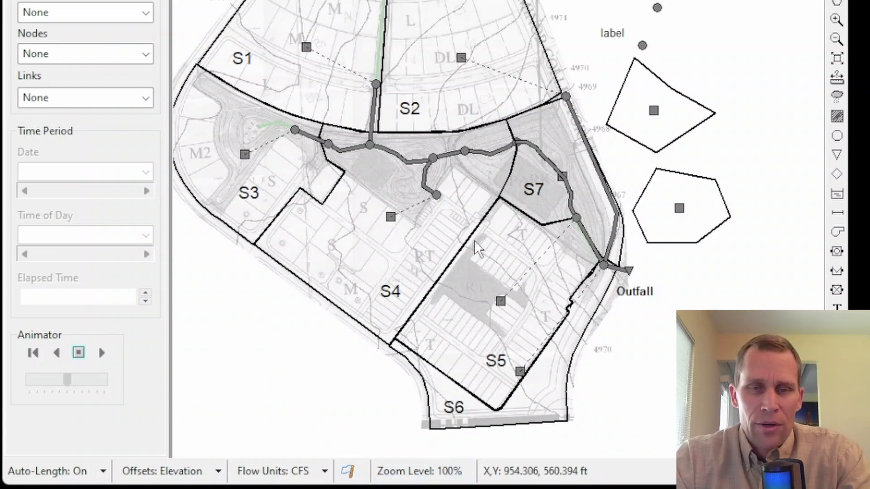
Step: Zoom in on the study area map to see the zoom level change, and restore the full extent
scroll(469, 195, up, 1)
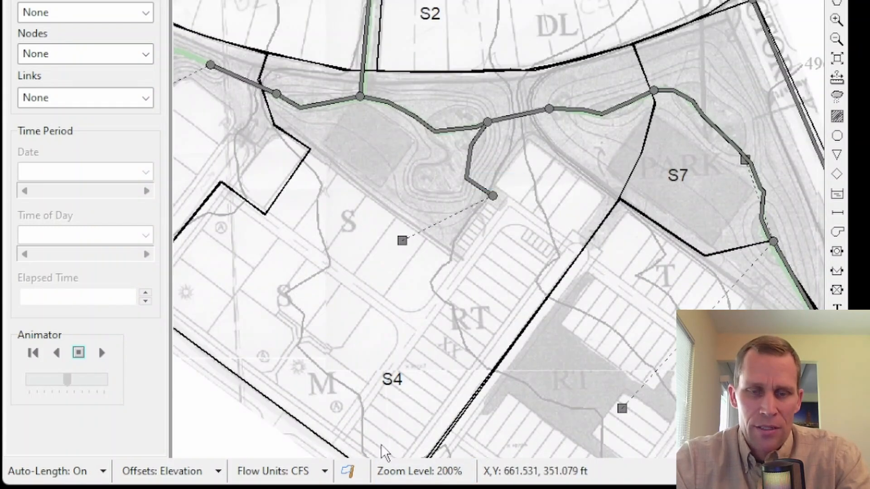
scroll(523, 150, up, 1)
scroll(520, 148, down, 1)
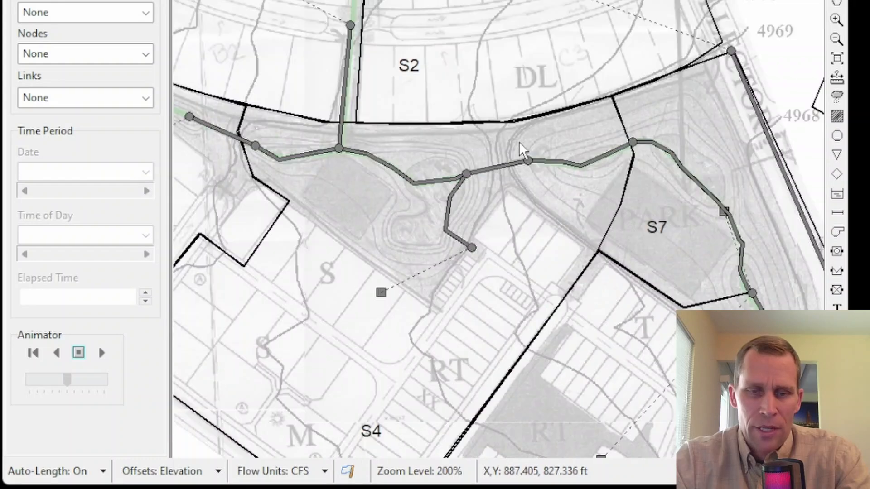
scroll(520, 148, down, 1)
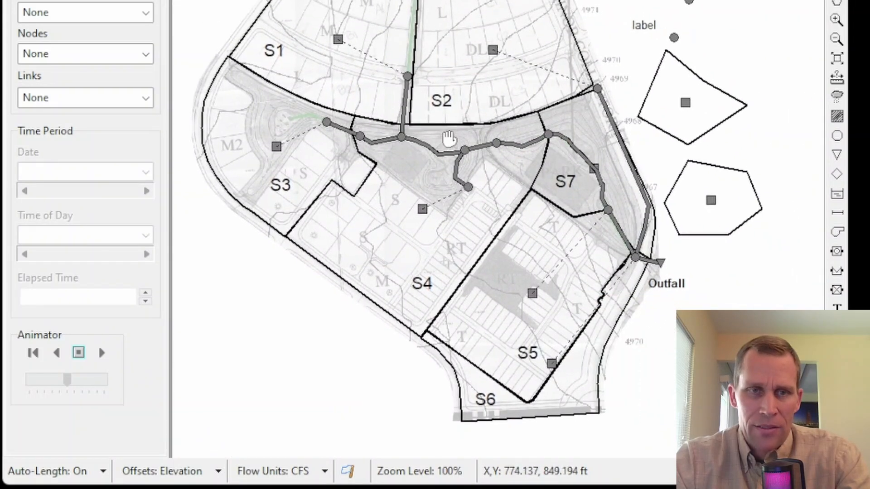
click(838, 59)
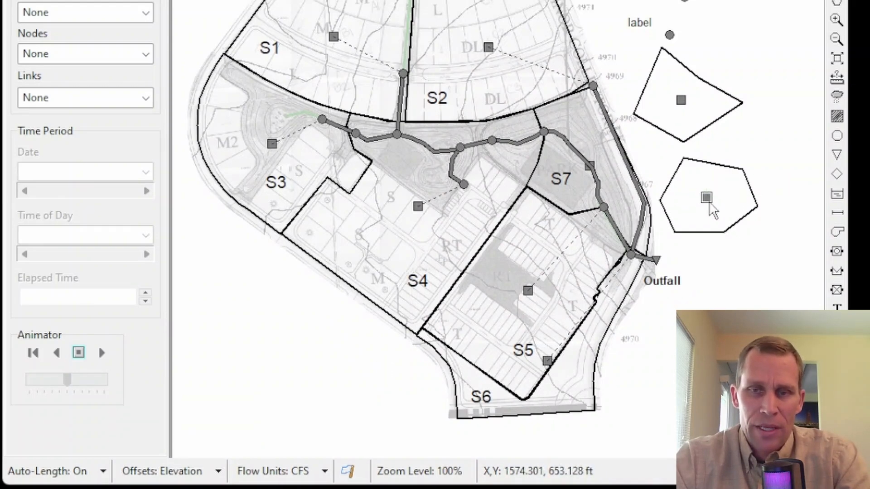
Step: Nudge the six-sided subcatchment slightly northwest and check the X and Y coordinates of its centroid in its properties
mouse_move(707, 198)
mouse_down()
mouse_move(709, 215)
mouse_move(704, 198)
mouse_up()
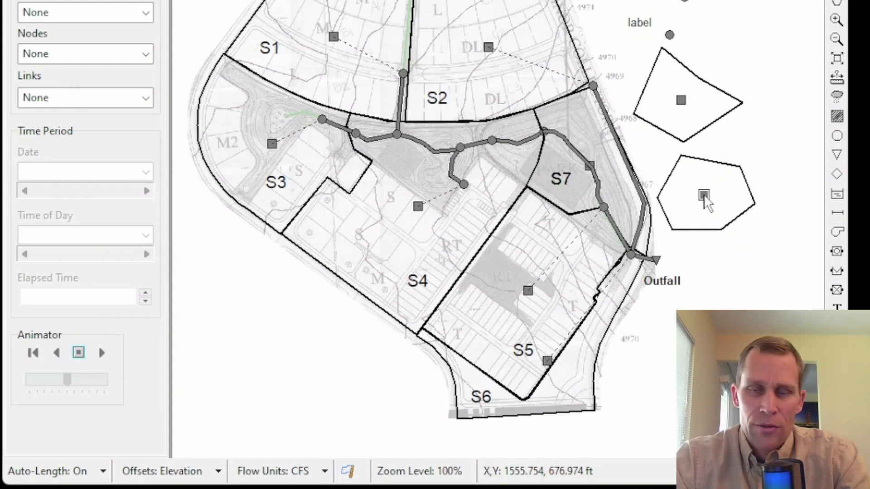
double_click(704, 198)
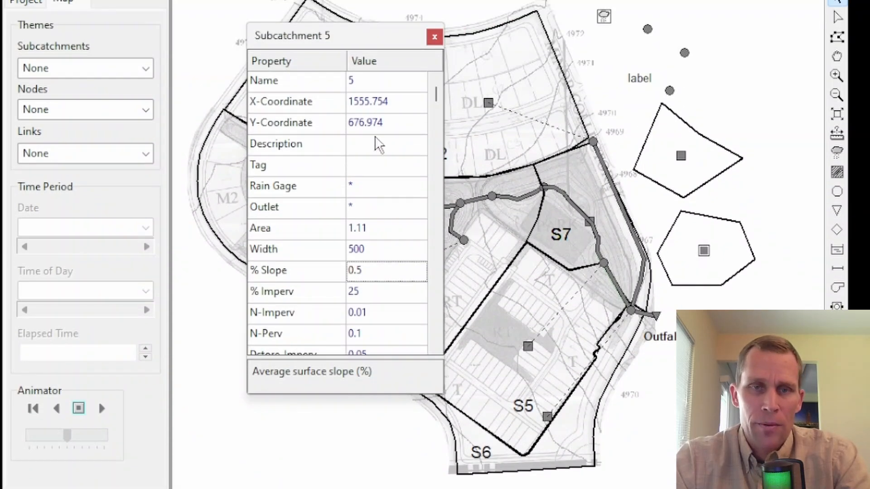
click(396, 121)
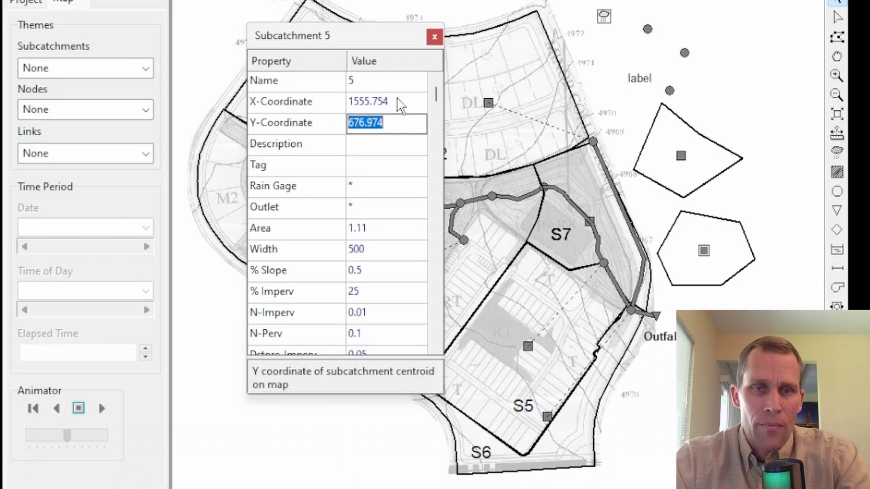
click(401, 99)
click(397, 123)
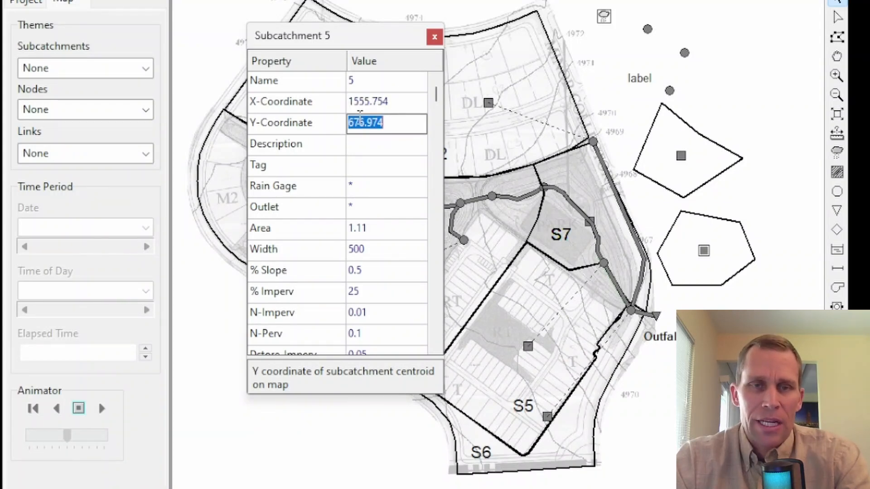
Step: Check the X coordinate of the six-sided subcatchment's centroid and close its properties
click(397, 101)
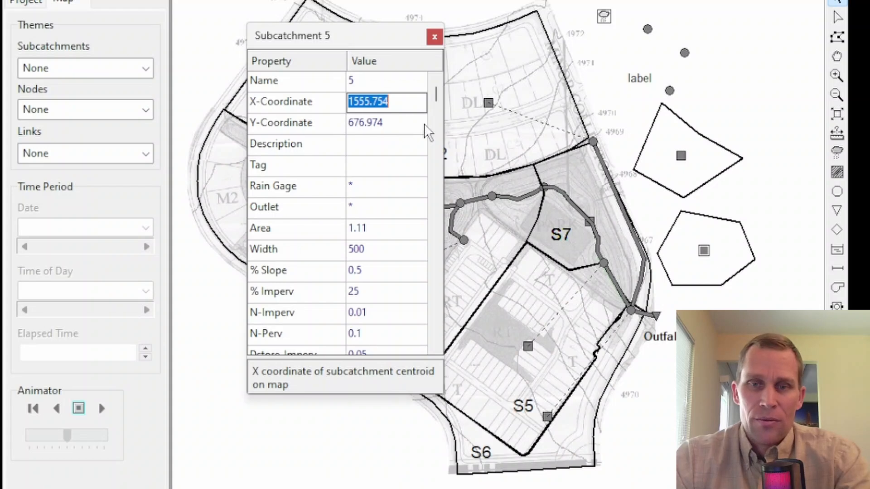
click(434, 36)
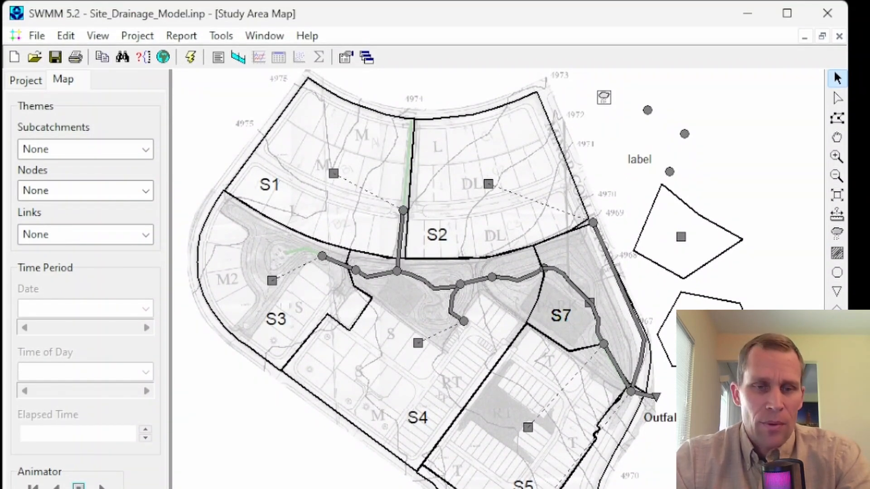
Step: Show the project's object tree and collapse its main categories, including Hydrology and Hydraulics
click(26, 82)
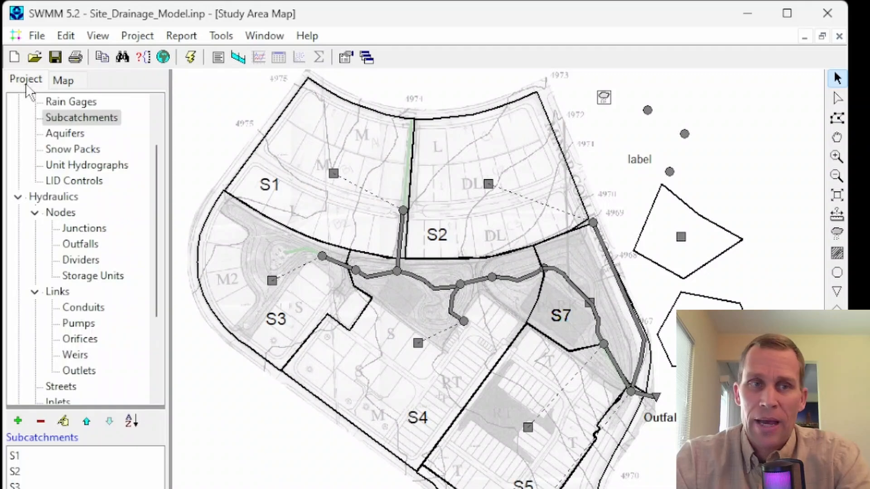
click(62, 82)
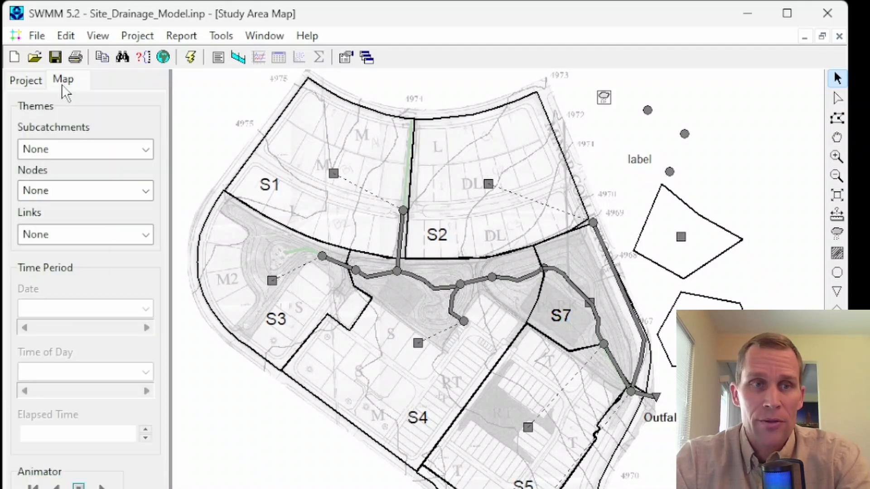
click(39, 79)
scroll(45, 136, up, 1)
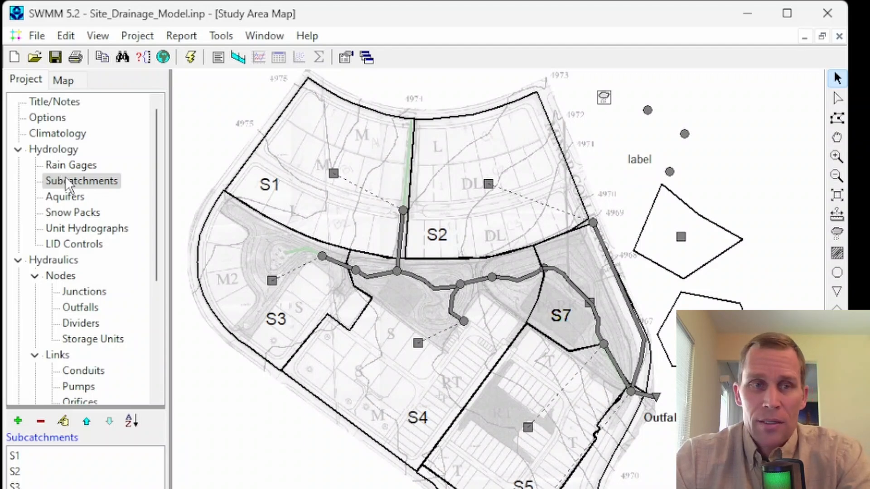
click(18, 149)
click(18, 166)
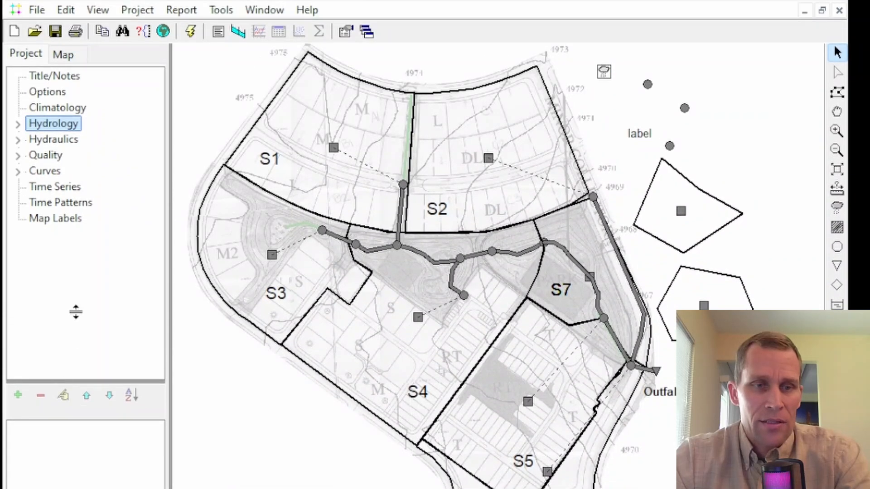
Step: Resize the project browser, shifting the divider below the object tree and making the browser slightly narrower
drag(75, 312, 75, 388)
drag(170, 286, 201, 288)
drag(201, 289, 154, 316)
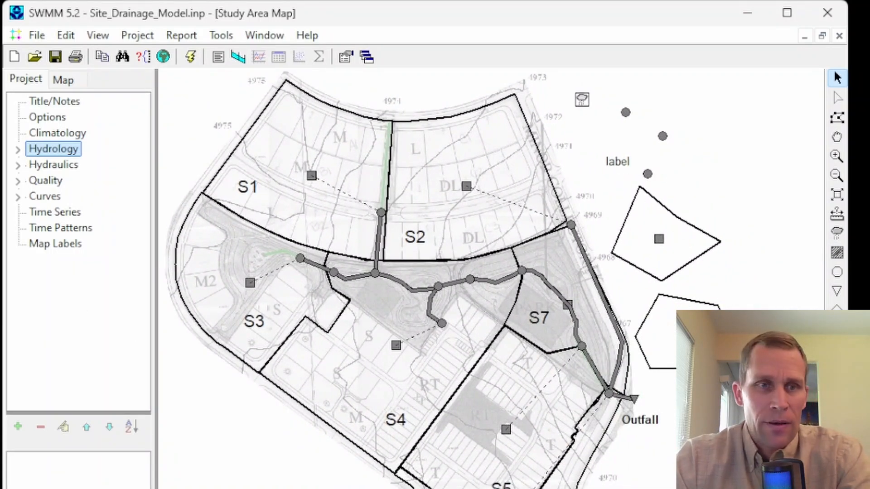
Step: Look through the Hydrology and Hydraulics categories, leaving Hydraulics expanded with its Nodes and Links groups collapsed
click(18, 150)
click(19, 151)
click(18, 165)
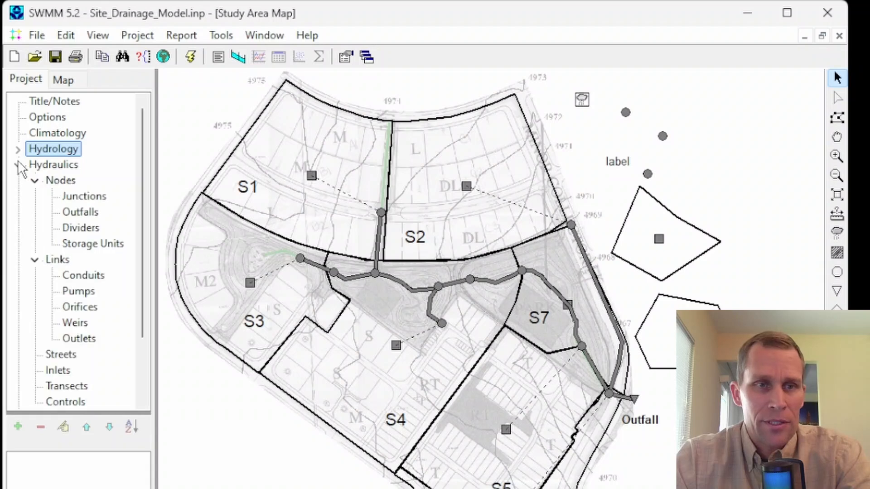
click(19, 165)
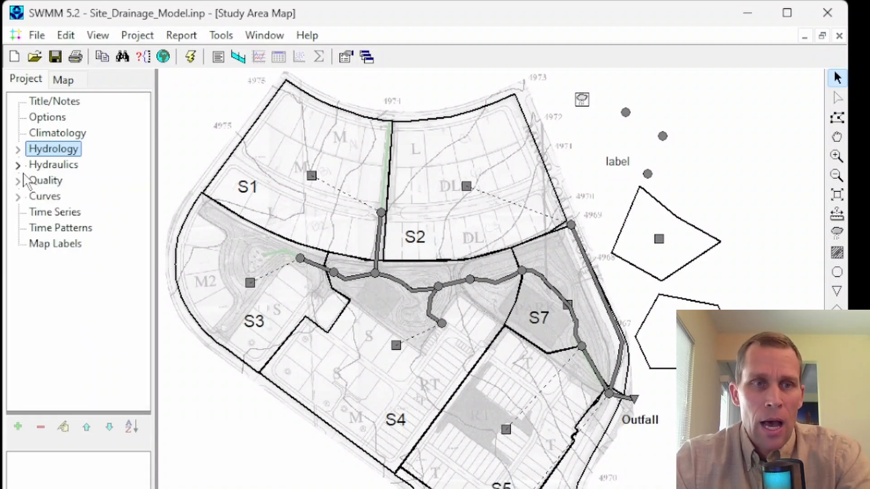
click(18, 165)
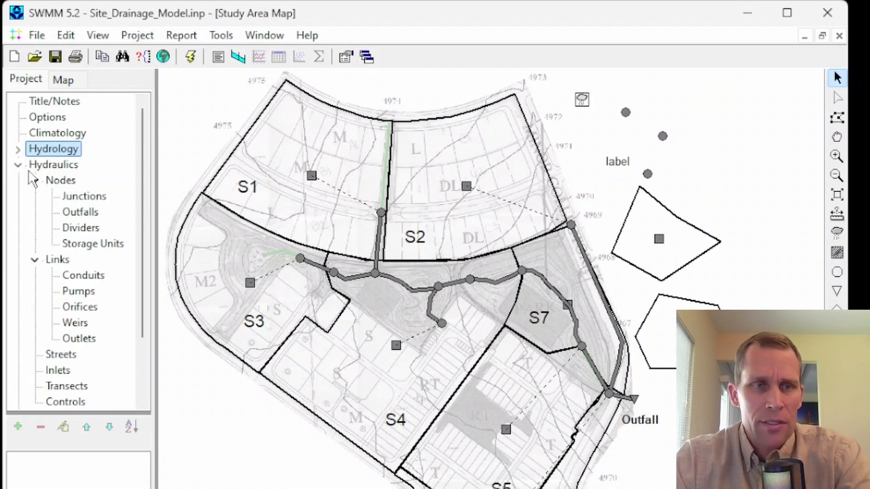
click(34, 181)
click(35, 197)
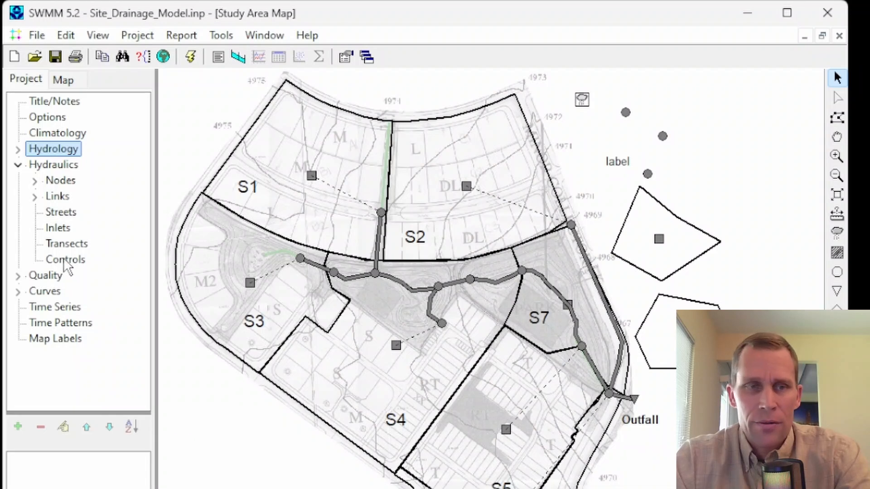
Step: Expand the Nodes group, list the project's junctions, and give the object list more height
click(36, 181)
click(72, 197)
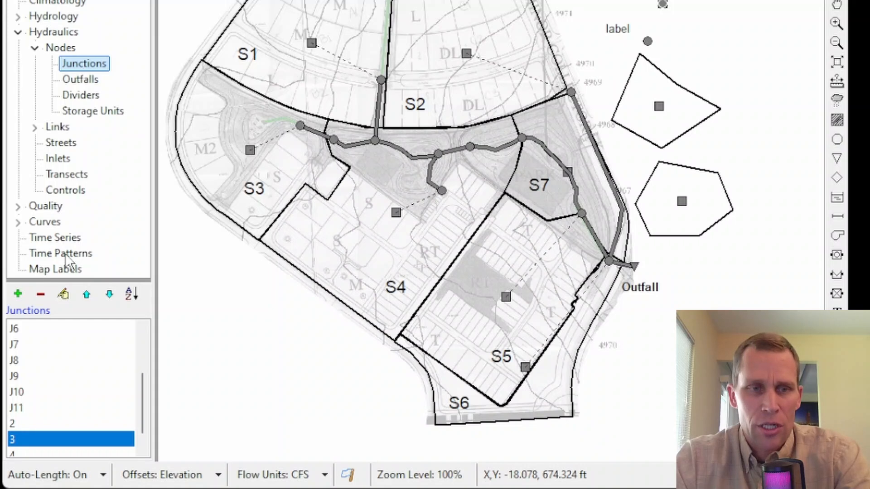
drag(93, 279, 92, 225)
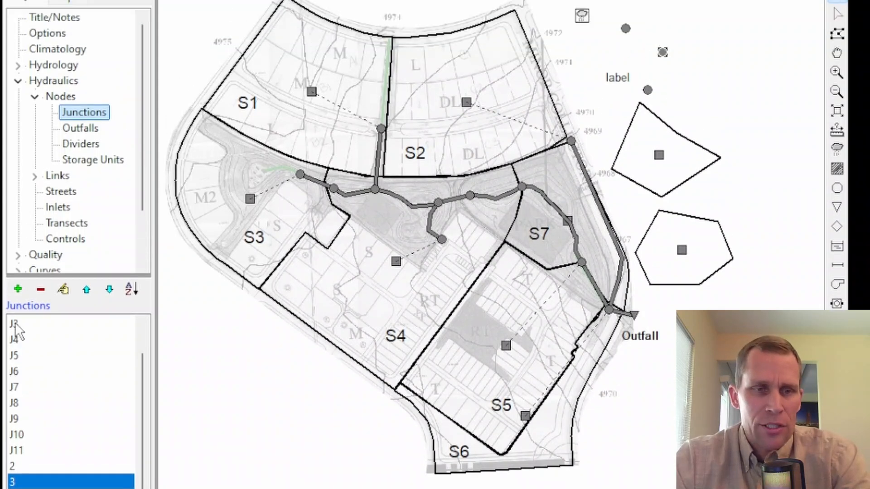
Step: Locate junctions J3 and J4 on the map from the object list, and identify junctions J1 and J6 from the map
click(14, 273)
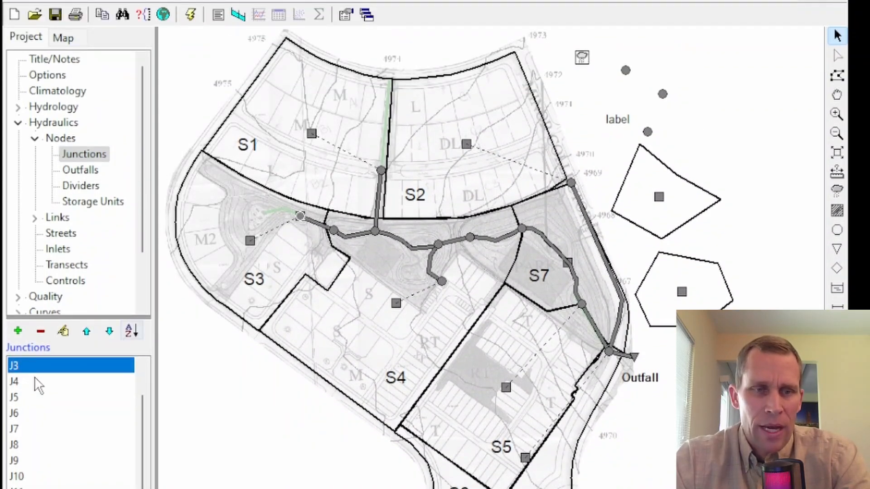
click(14, 381)
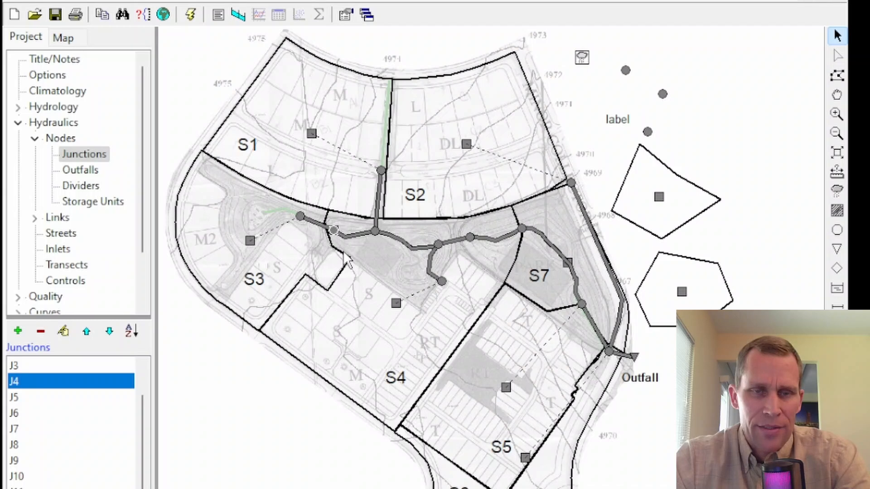
click(381, 169)
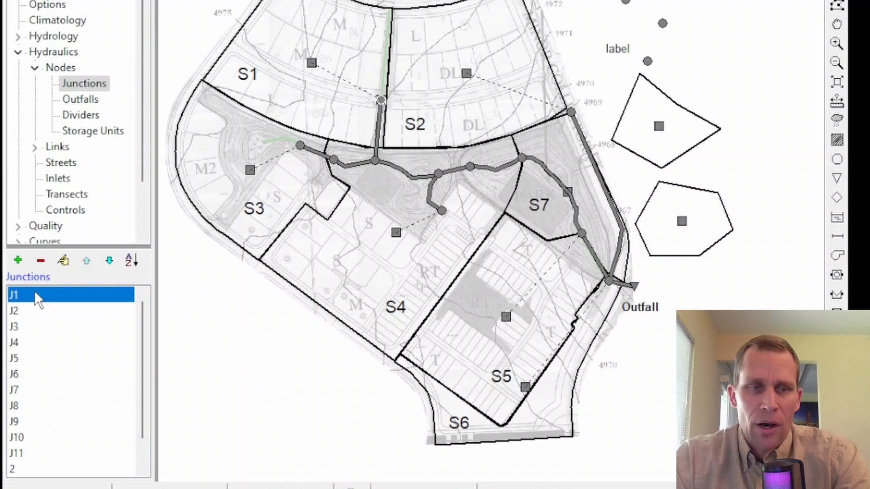
click(439, 172)
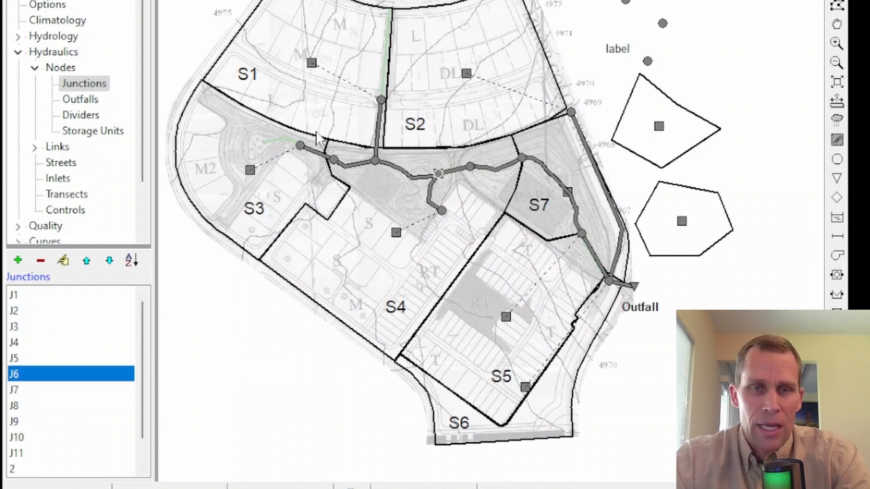
Step: Add a new junction to the right of the map label above the four-sided subcatchment, and delete it again
click(18, 260)
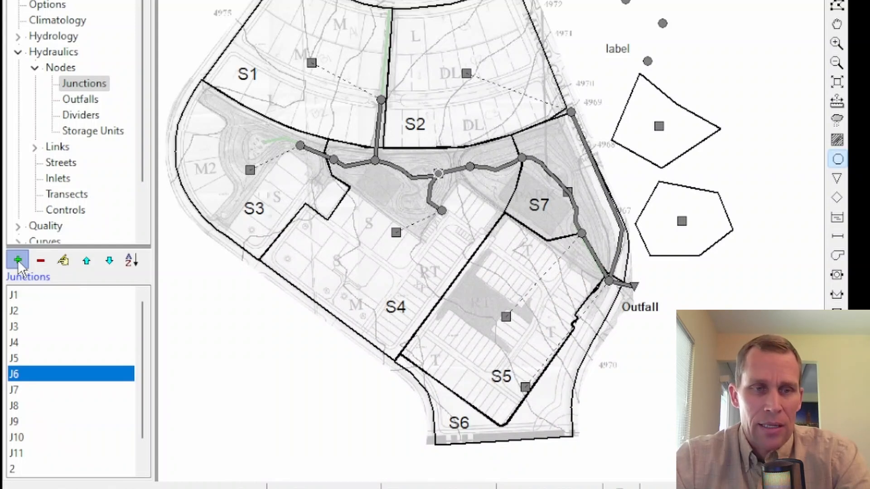
click(18, 326)
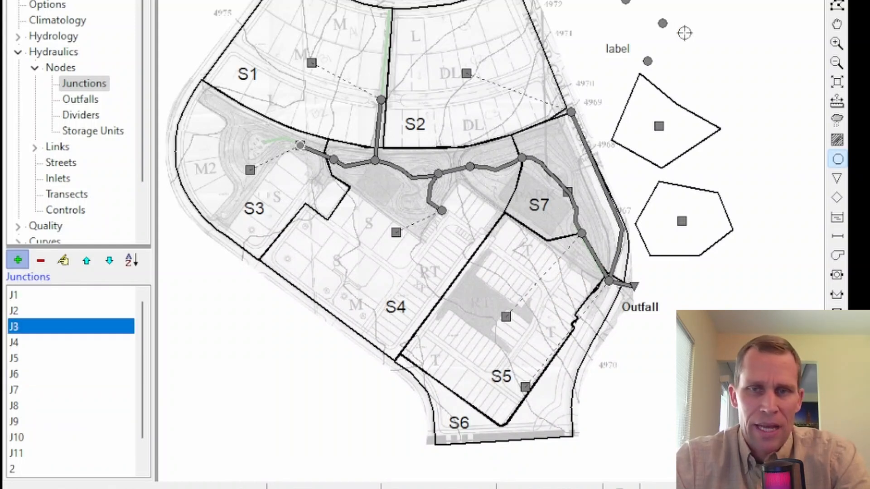
click(683, 48)
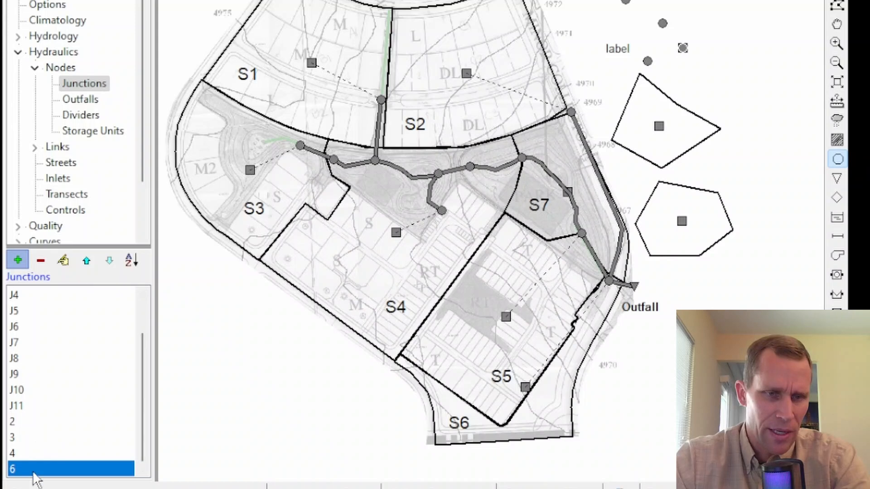
click(40, 260)
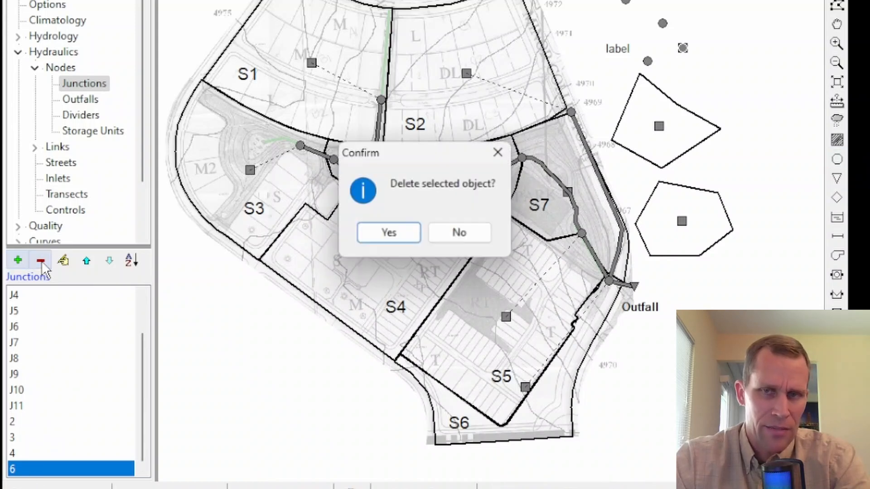
click(396, 234)
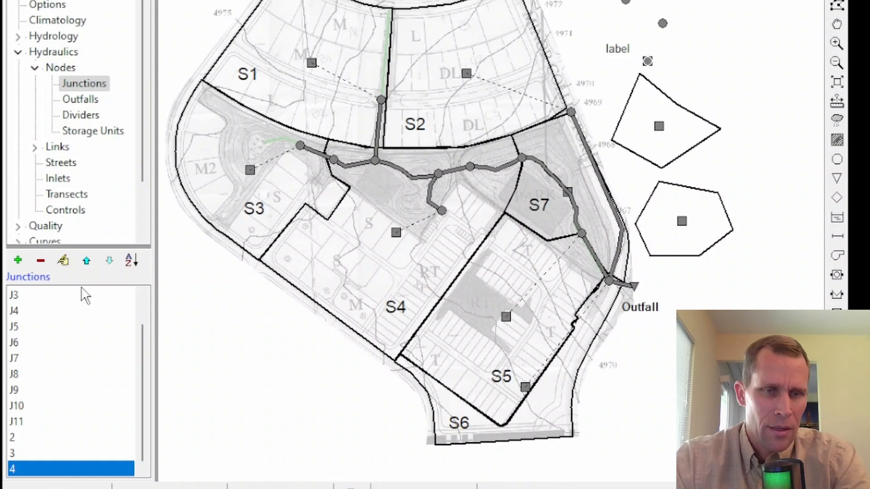
Step: View the properties of junction 2 and close them
click(18, 438)
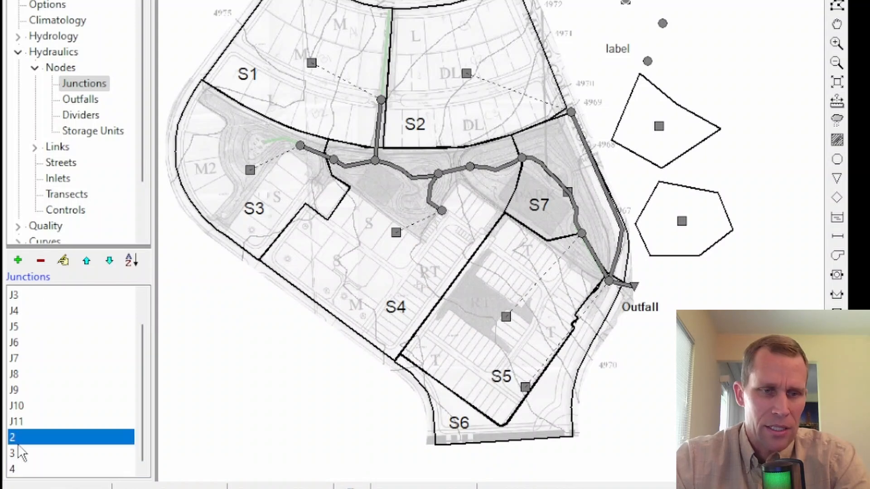
click(64, 260)
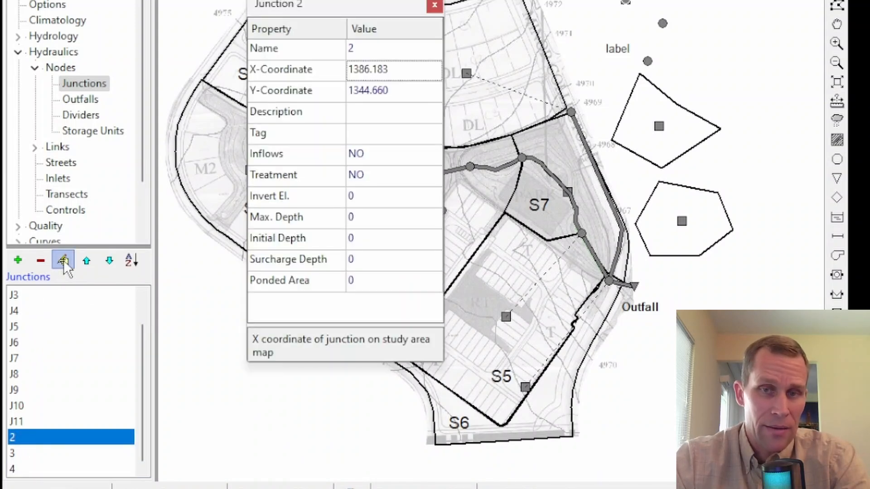
click(433, 5)
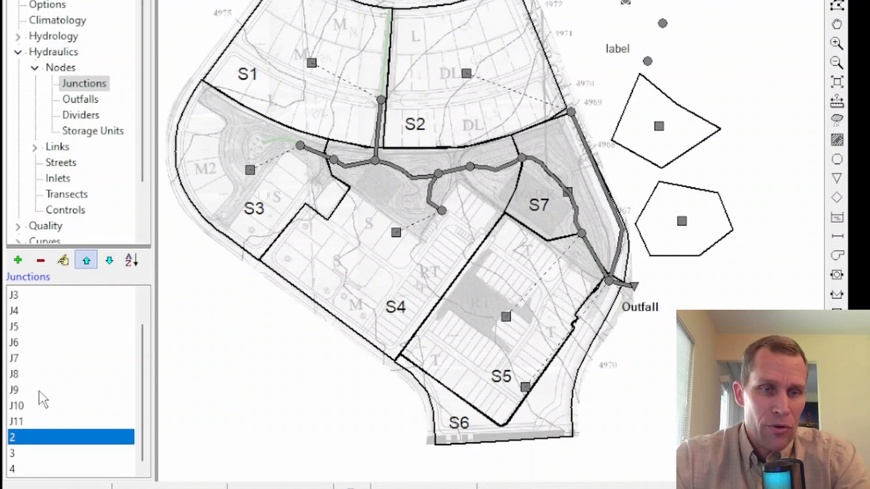
Step: Move junction 2 two places up in the junction list and back down to its original place
click(86, 262)
click(86, 262)
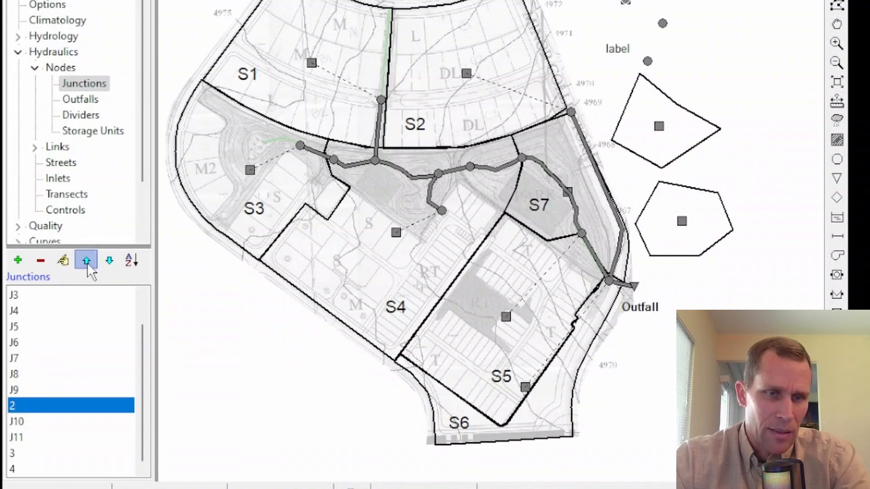
click(110, 259)
click(110, 259)
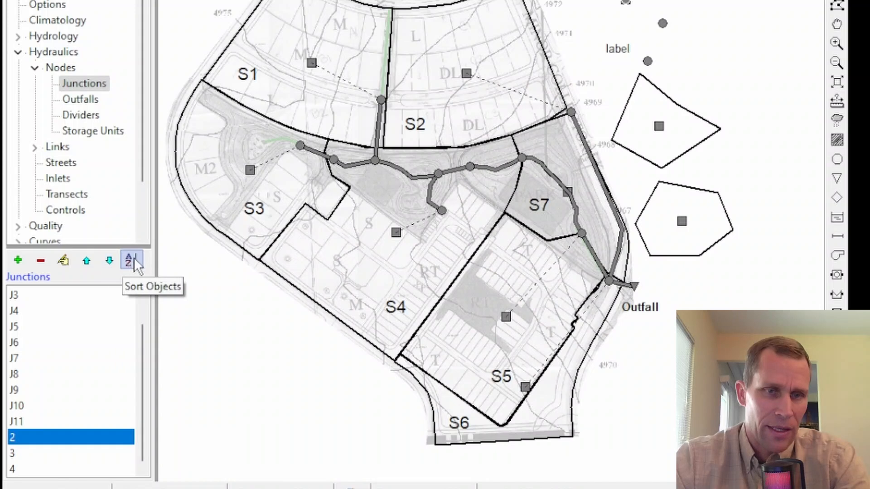
Step: Sort the junction list by name and select junctions J1, J11 and J2 in turn
click(132, 259)
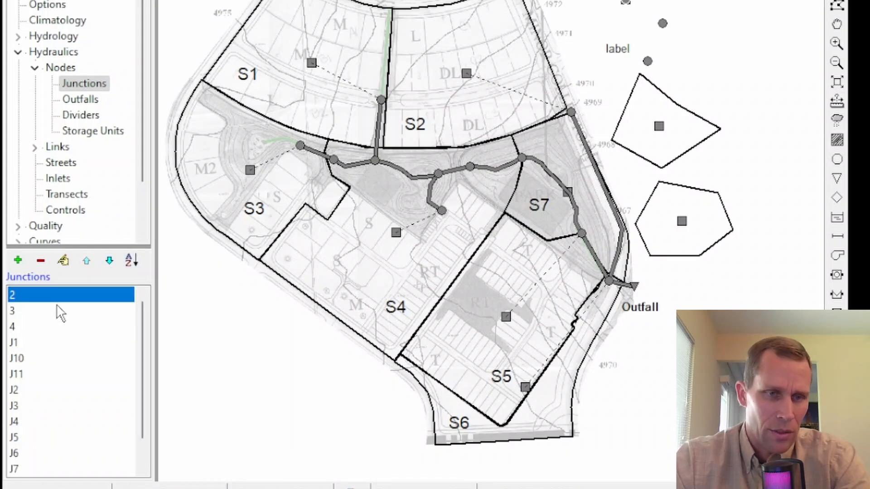
click(22, 344)
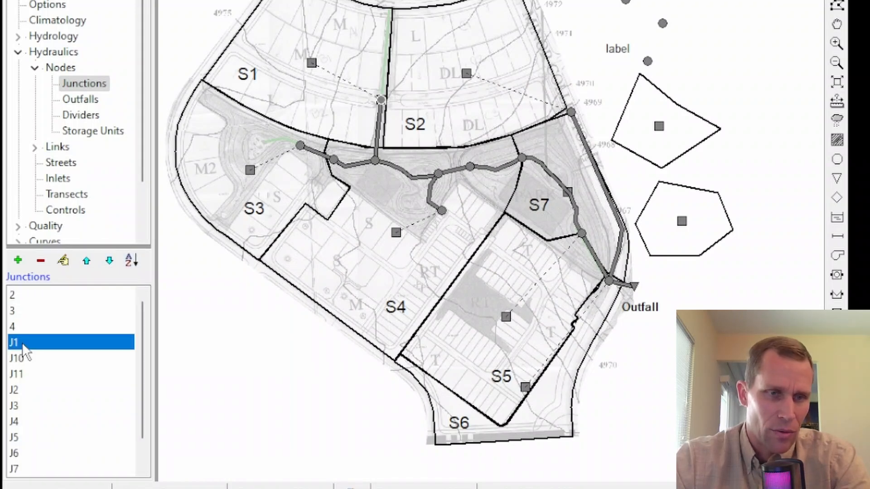
click(25, 371)
click(18, 390)
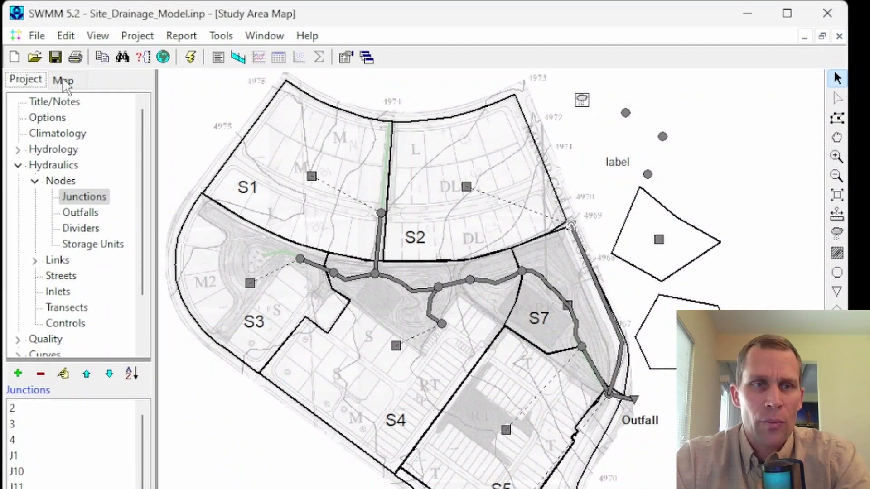
Step: Display the subcatchments on the study area map by the Area theme
click(63, 82)
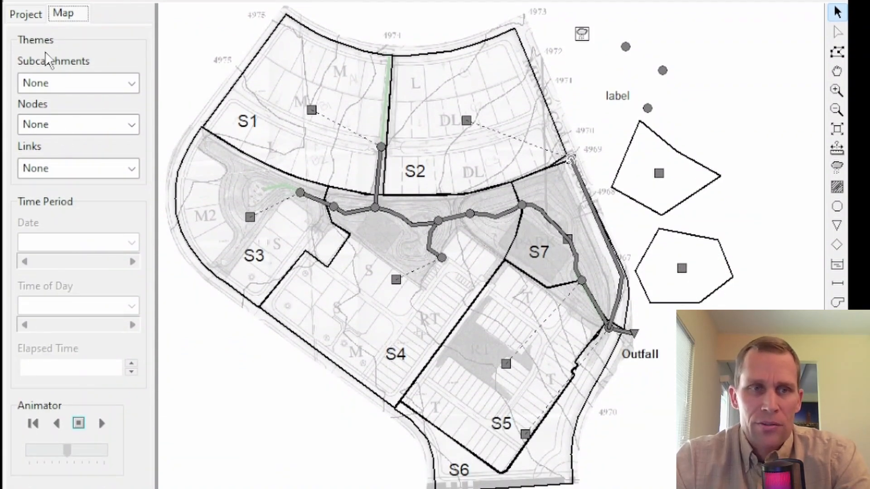
click(66, 19)
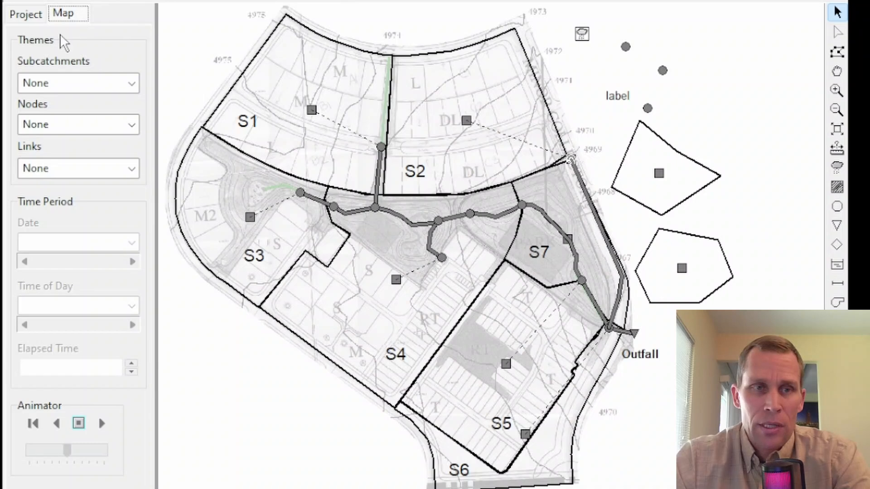
click(131, 83)
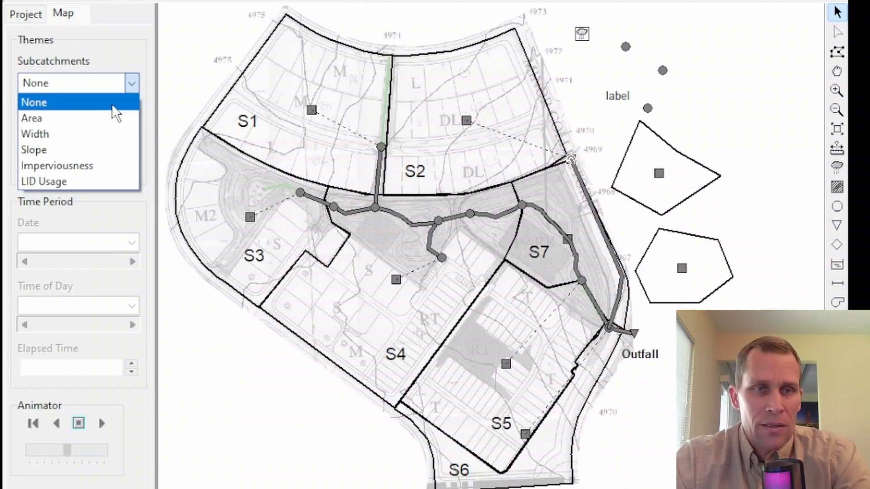
click(92, 118)
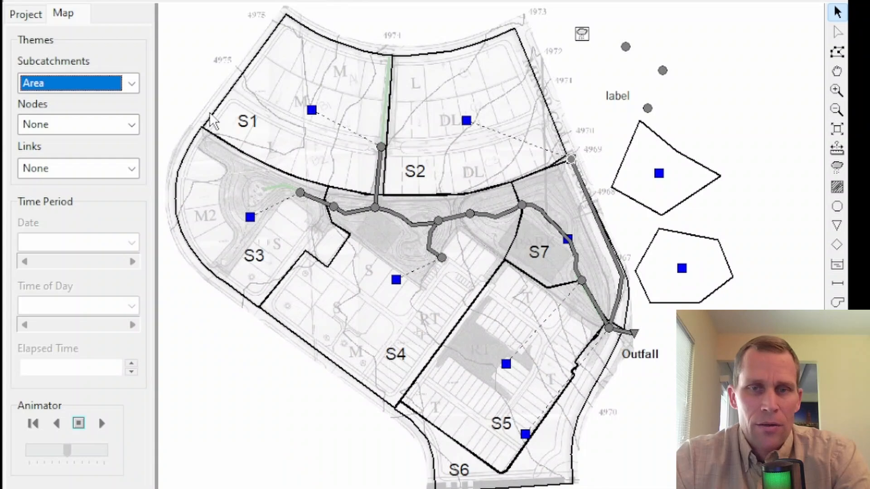
Step: Display the nodes on the study area map by the Invert theme and the links by the Slope theme
click(132, 125)
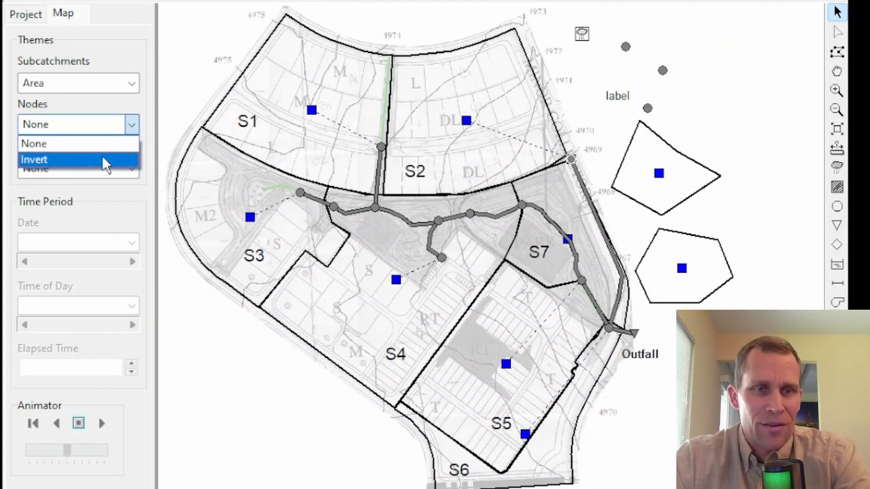
click(106, 159)
click(133, 168)
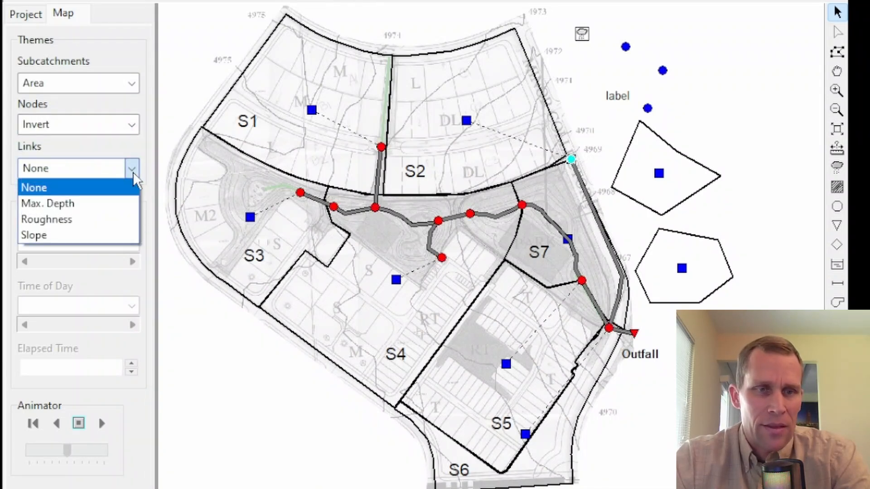
click(74, 236)
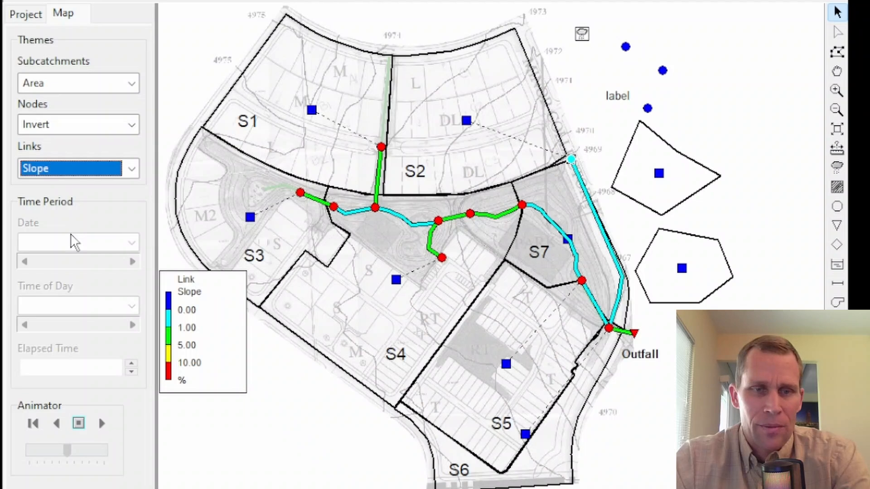
Step: Reposition the link slope legend on the map, placing it beside subcatchment S1
drag(202, 301, 224, 338)
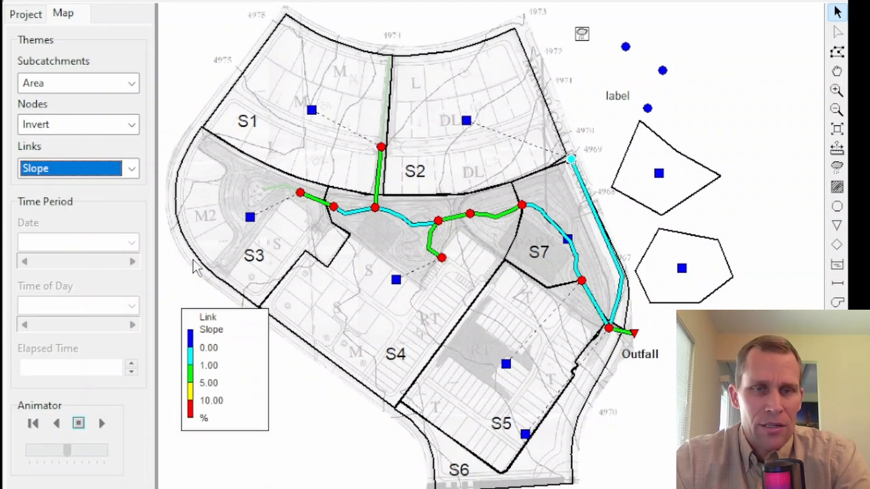
drag(195, 267, 229, 229)
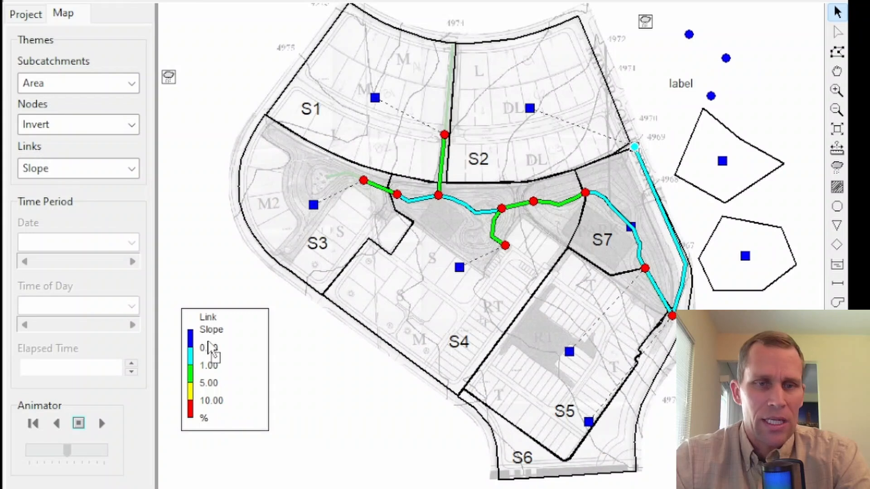
drag(253, 355, 247, 73)
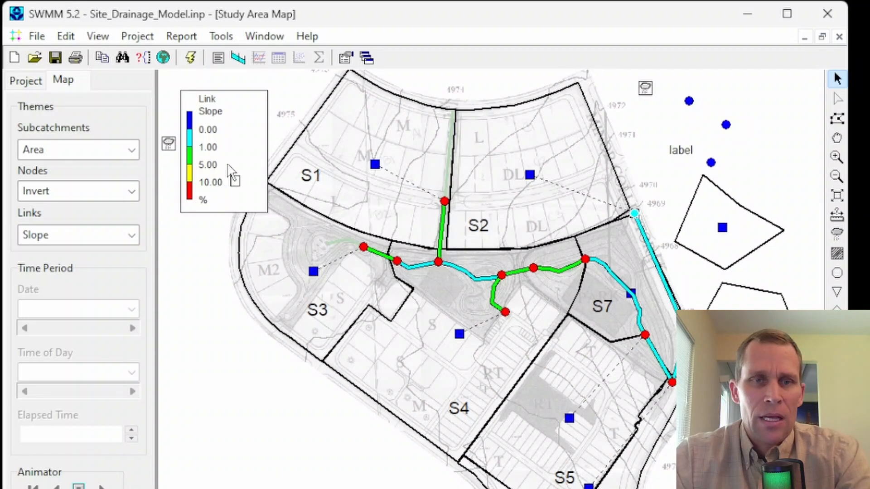
Step: Inspect the link slope legend's settings and its color ramp options, and leave both without changing anything
double_click(233, 177)
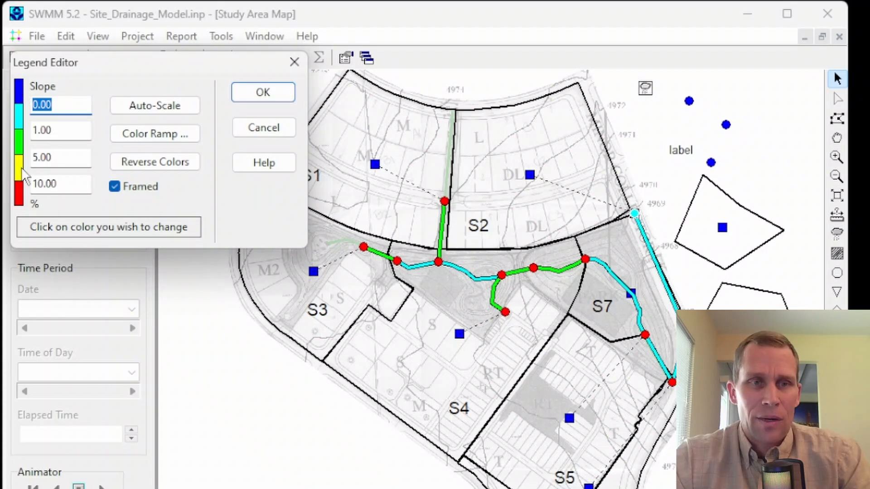
click(169, 135)
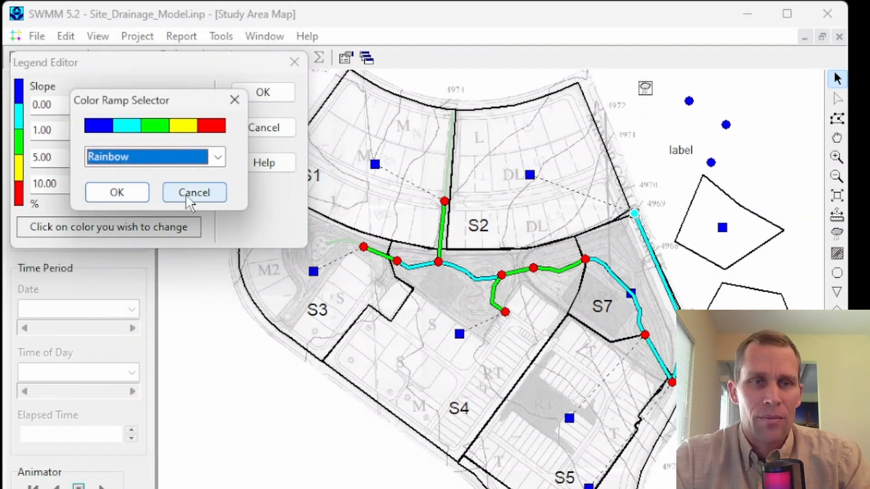
click(192, 193)
click(294, 63)
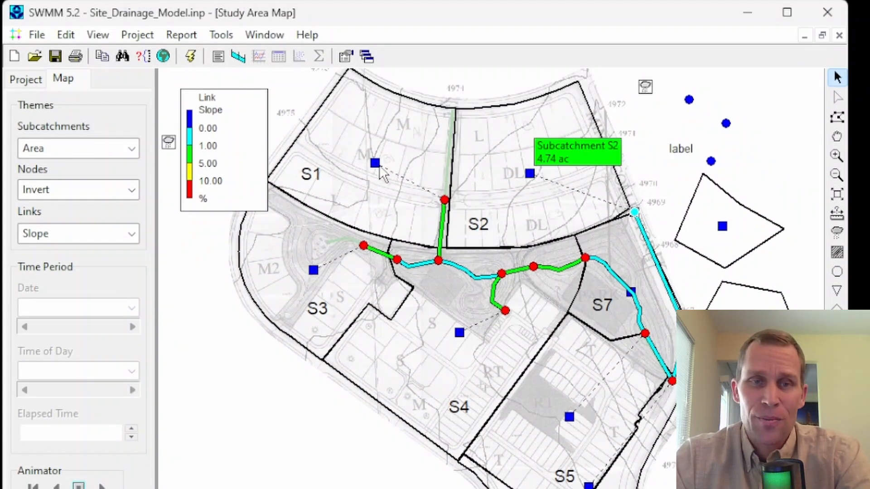
Step: View the properties of subcatchment S1 from its symbol on the map and close them
mouse_move(419, 132)
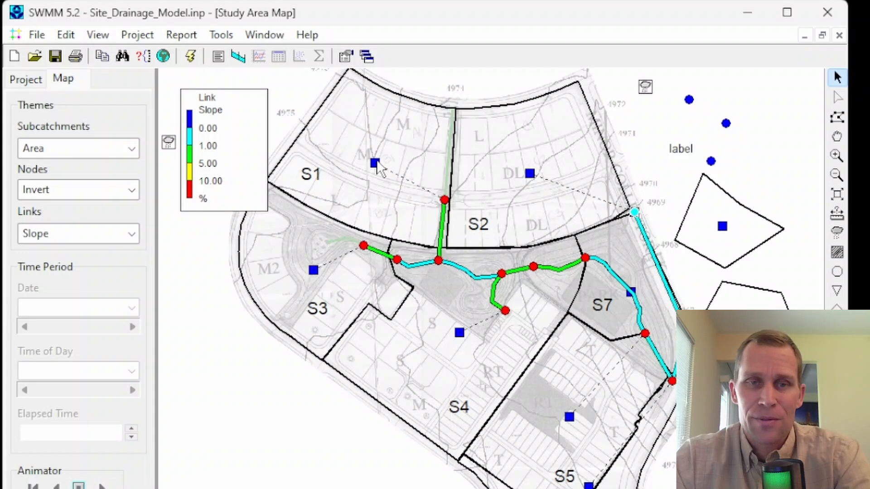
double_click(375, 166)
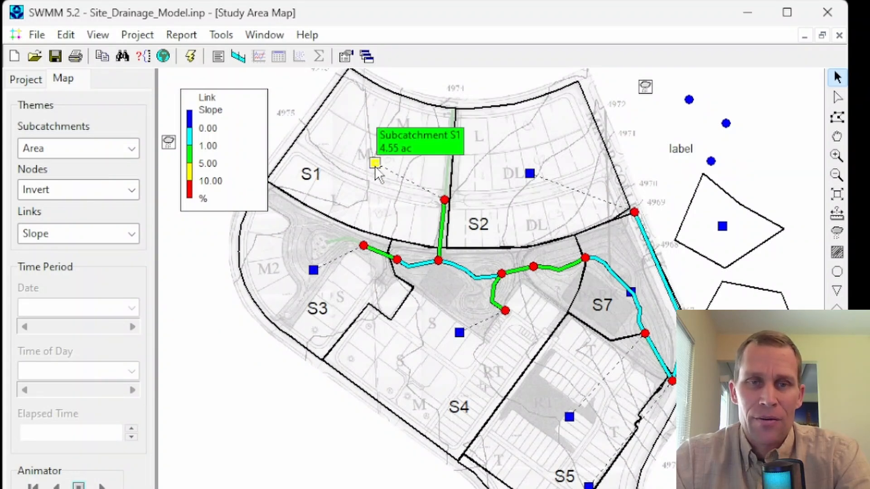
key(Escape)
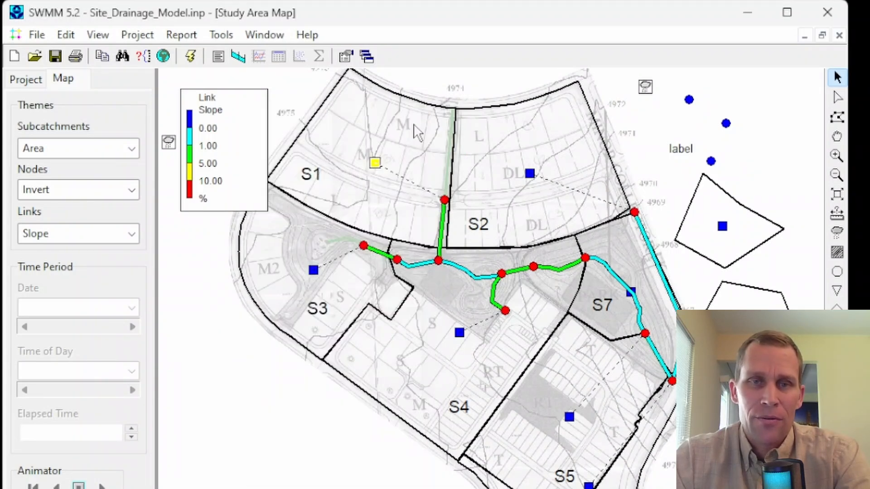
right_click(374, 163)
click(419, 258)
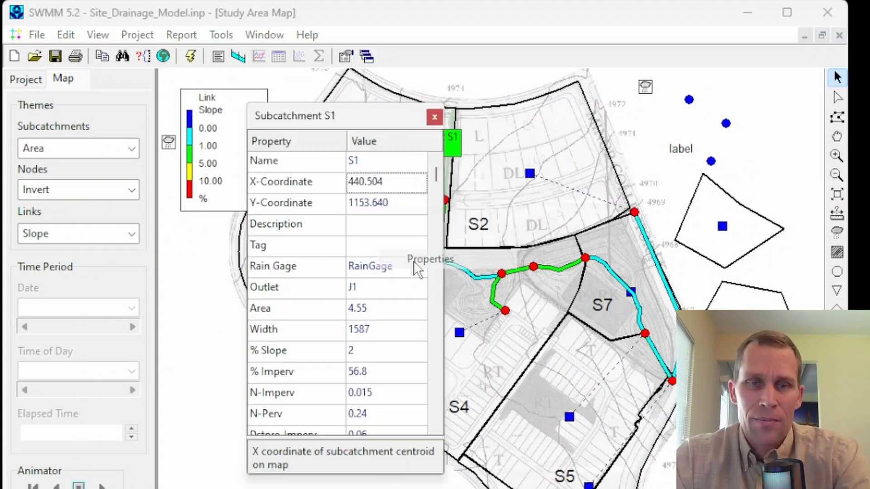
click(434, 117)
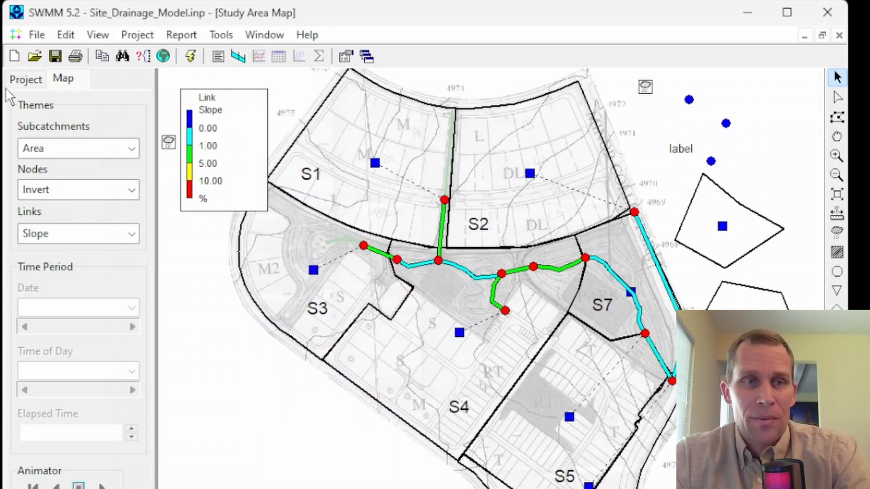
Step: View subcatchment S1's properties from the project's list of subcatchments and close them
click(29, 80)
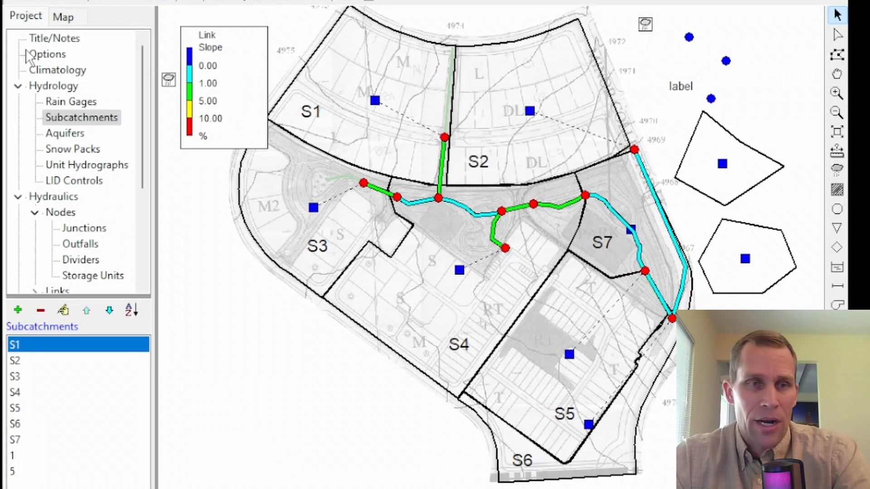
click(57, 118)
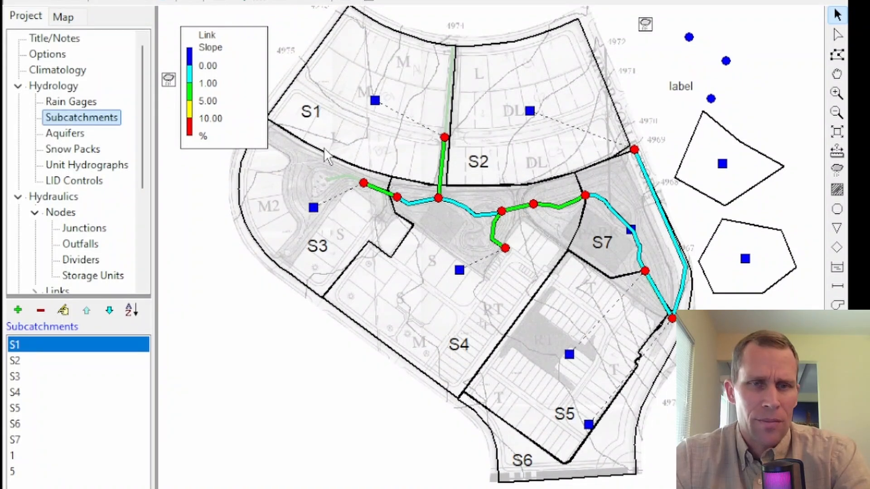
double_click(14, 346)
click(435, 55)
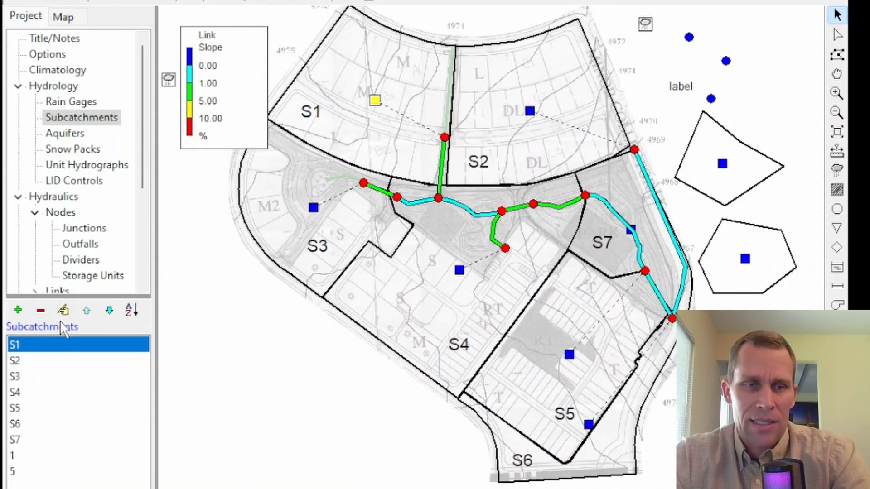
Step: Reopen the properties of listed subcatchment S1 and review its fields from Rain Gage and Outlet through Subarea Routing and Percent Routed
click(64, 310)
mouse_move(333, 61)
mouse_down()
mouse_move(363, 45)
mouse_move(338, 45)
mouse_up()
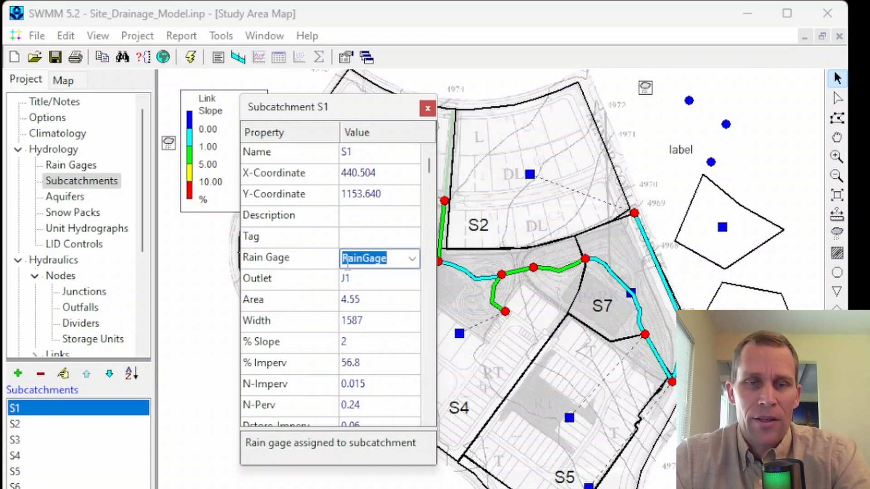
click(280, 277)
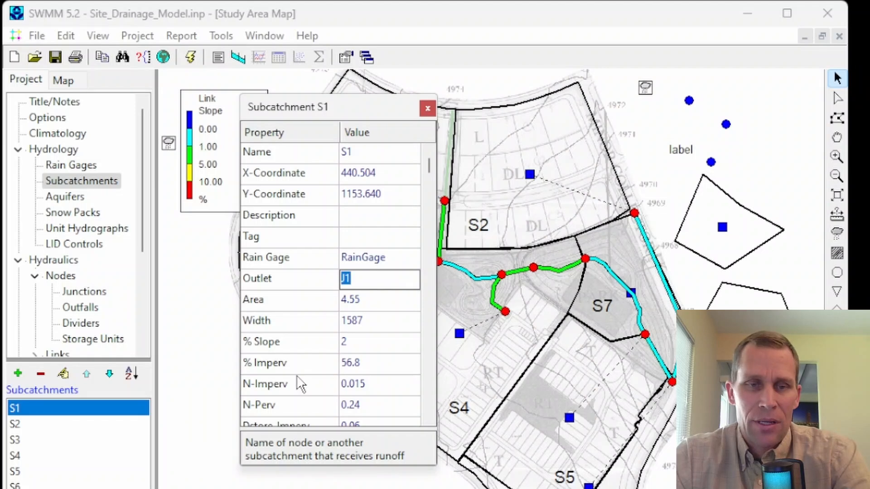
click(276, 343)
click(272, 364)
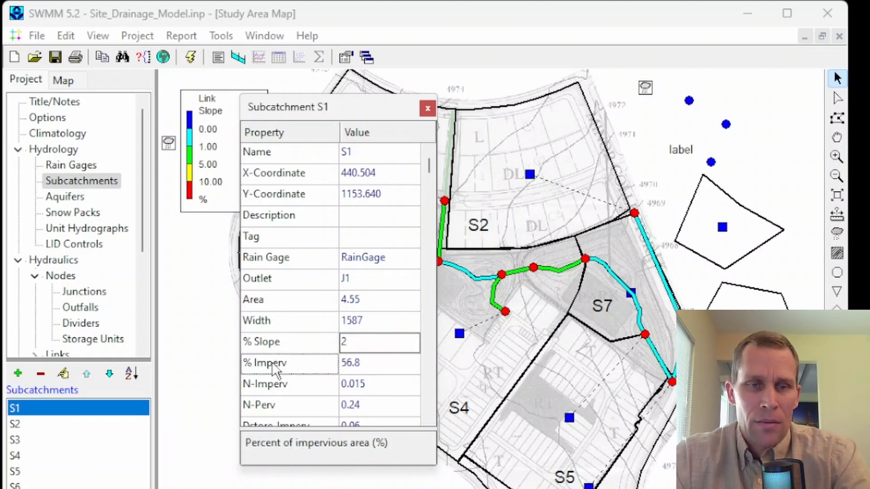
click(274, 392)
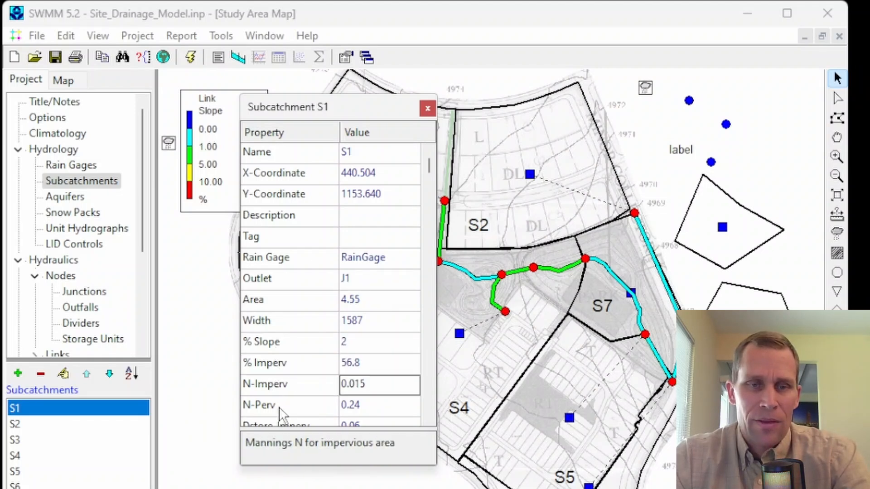
click(286, 409)
scroll(302, 311, down, 6)
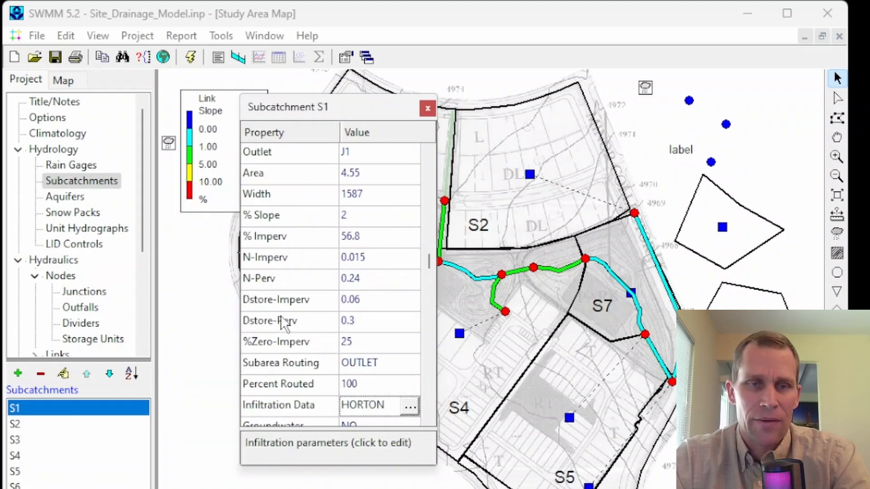
click(288, 362)
click(279, 386)
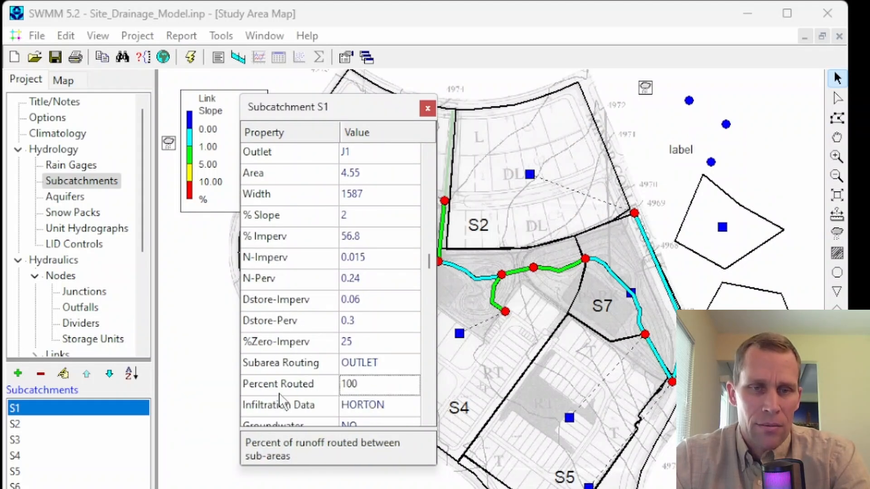
Step: Set the N-Perv value of subcatchment S1 to 0.245
click(359, 278)
key(BackSpace)
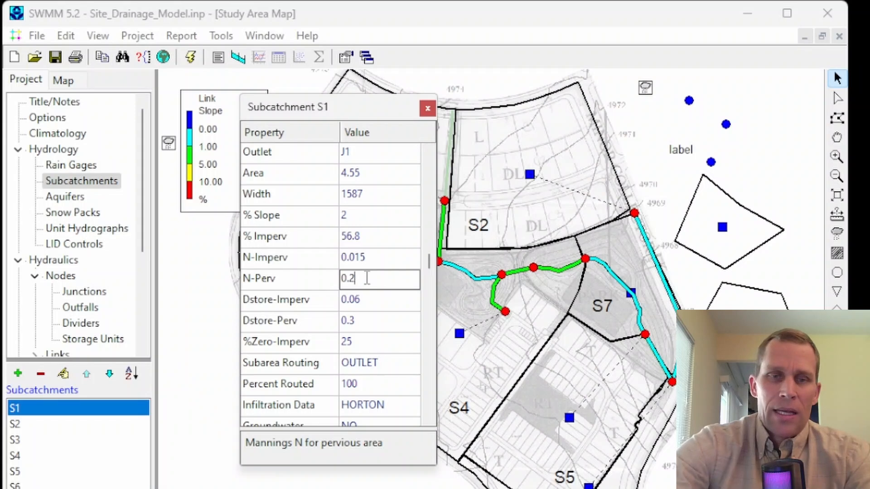
text(45)
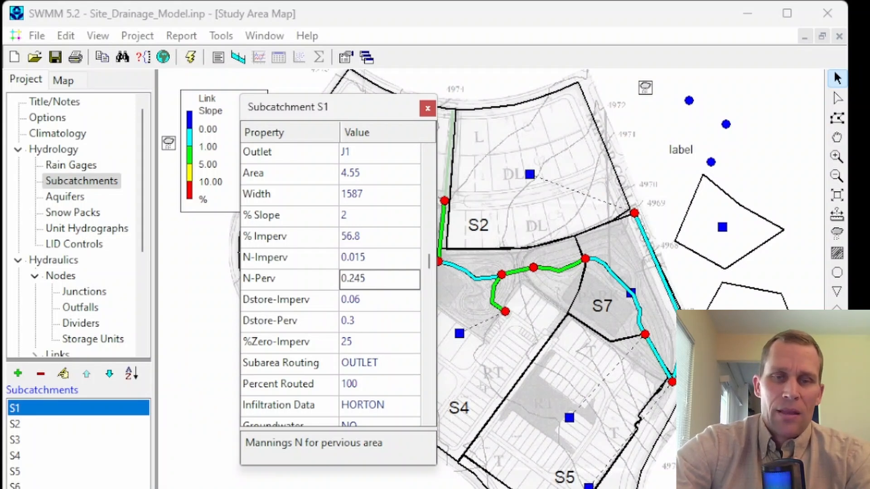
key(Return)
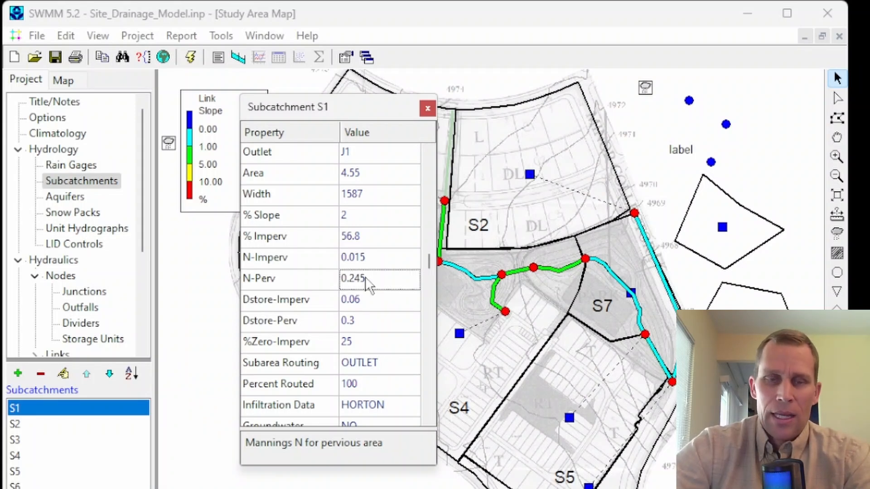
key(Down)
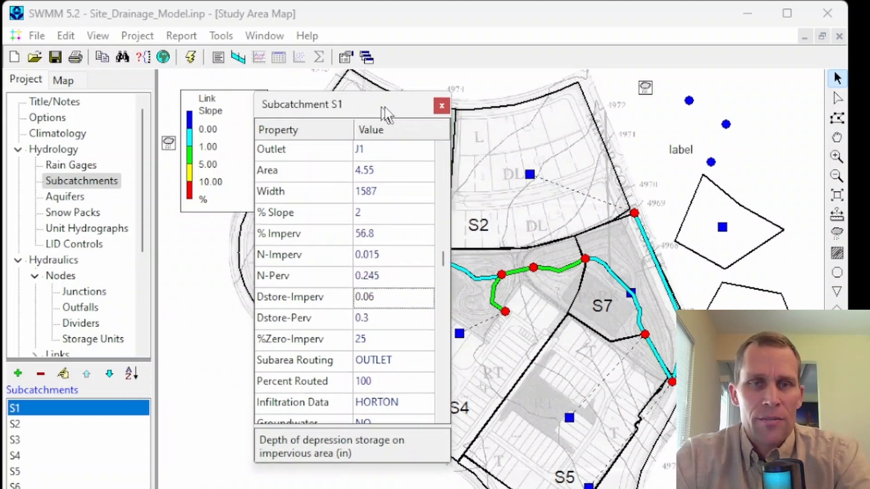
Step: Move subcatchment S1's property window aside, widen it, and slightly enlarge its Property column
drag(373, 117, 455, 131)
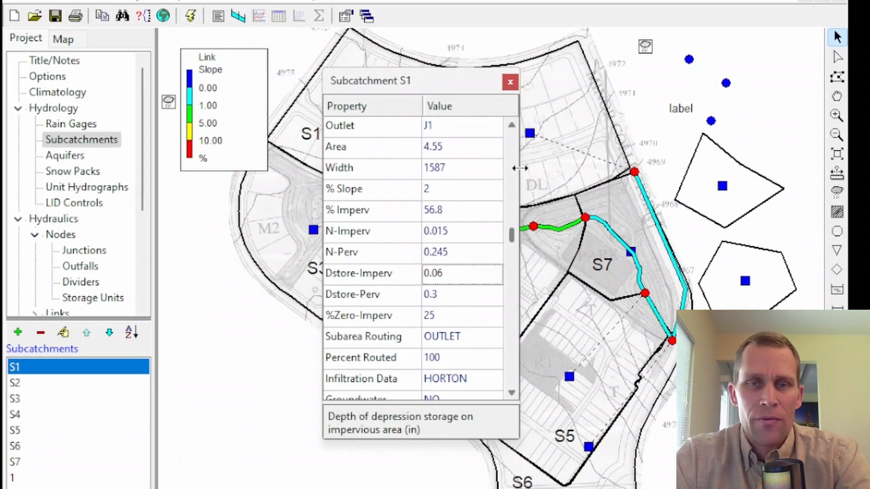
drag(520, 168, 549, 170)
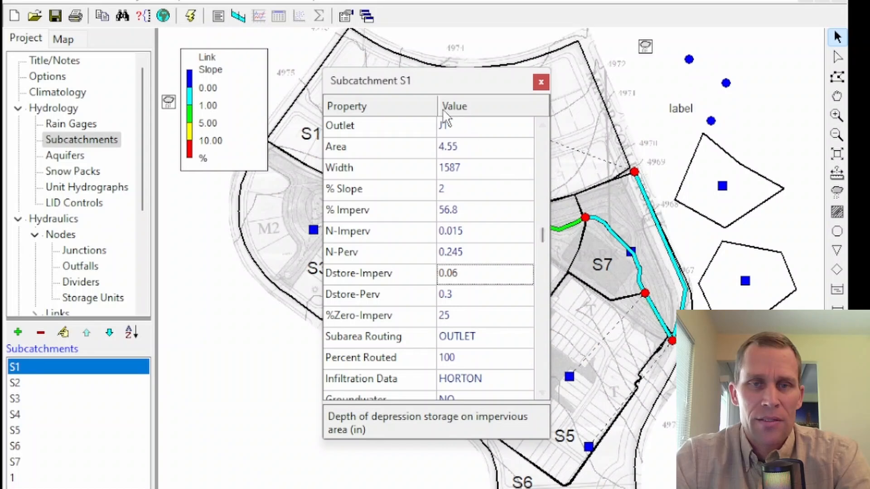
mouse_move(432, 108)
mouse_down()
mouse_move(414, 111)
mouse_move(439, 109)
mouse_up()
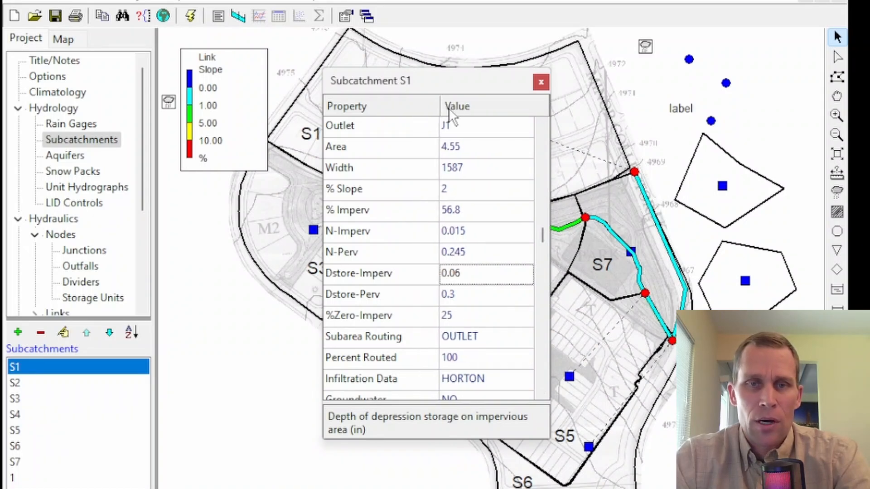
Step: Try 565 as subcatchment S1's N-Imperv value, discard the entry, and close the property window
click(472, 231)
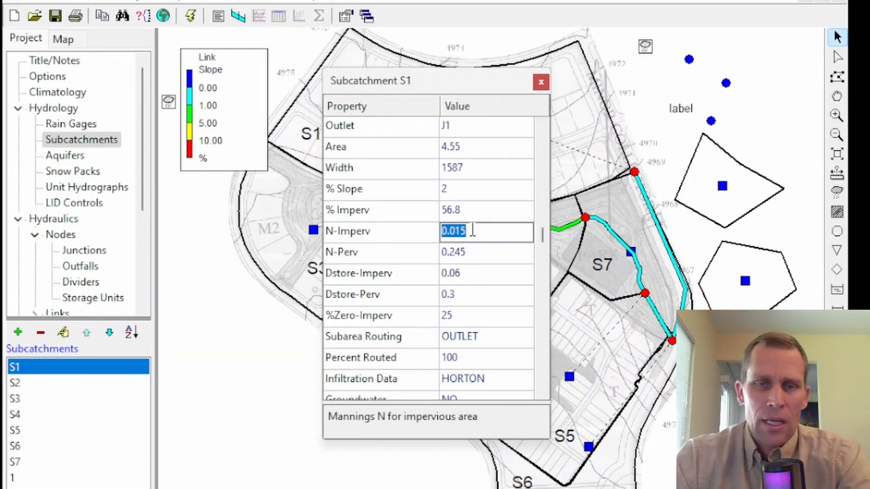
text(565)
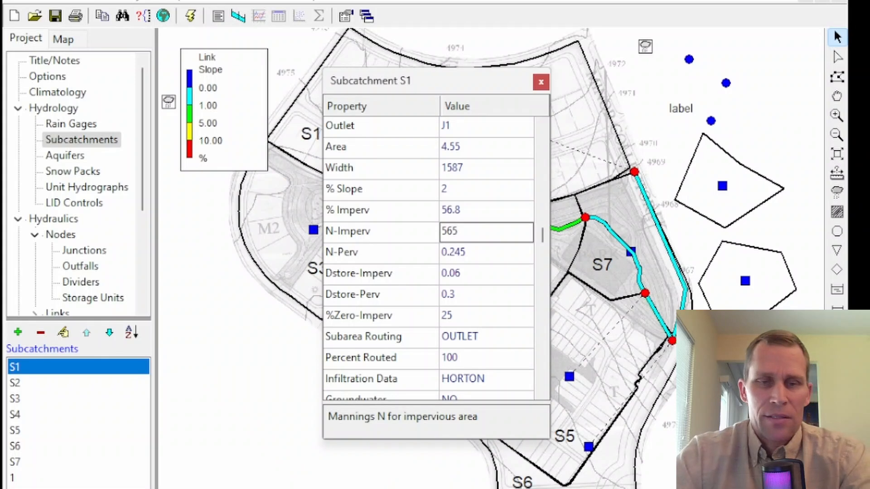
key(Escape)
click(473, 233)
click(480, 249)
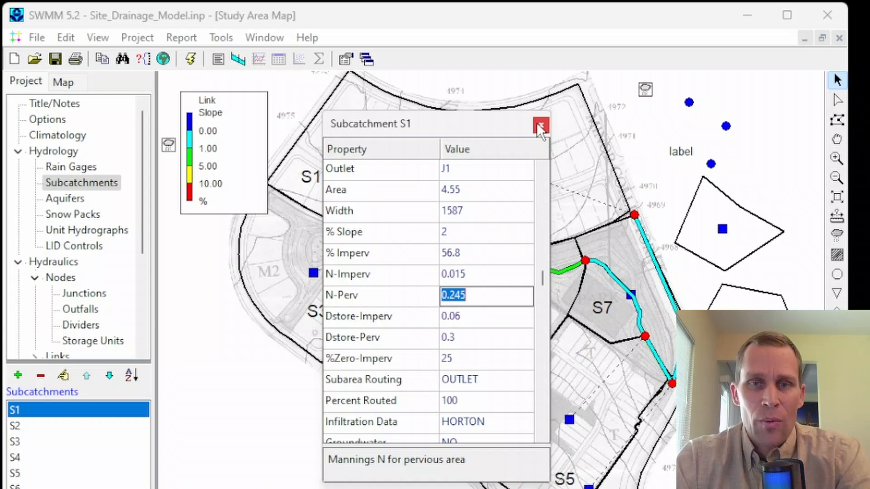
click(542, 113)
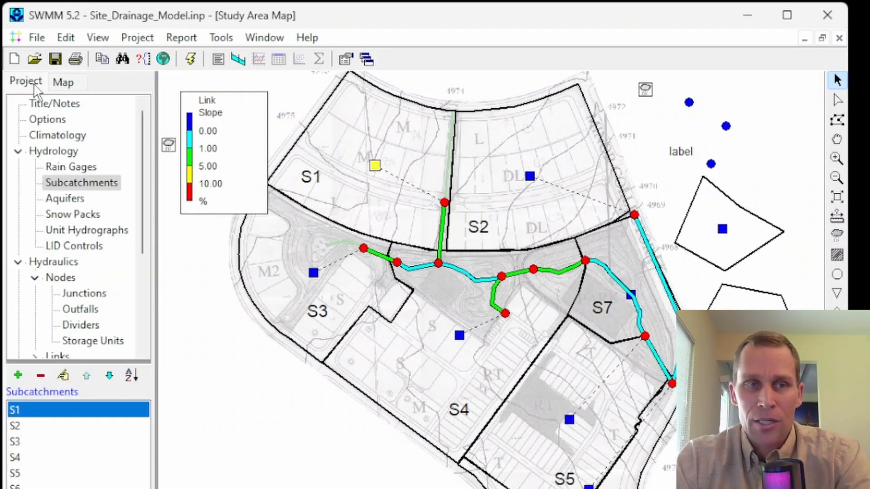
Step: Return to the map themes and show subcatchment S1's properties from the map, shifting the property window slightly
click(62, 81)
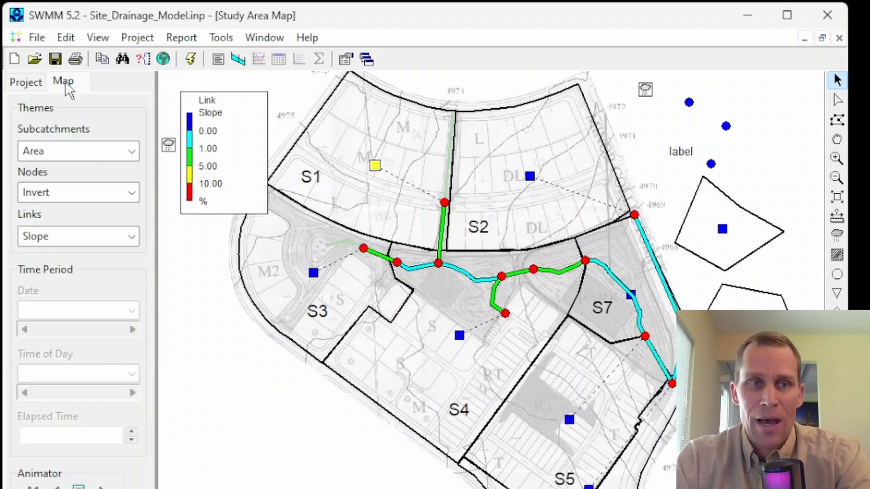
double_click(376, 175)
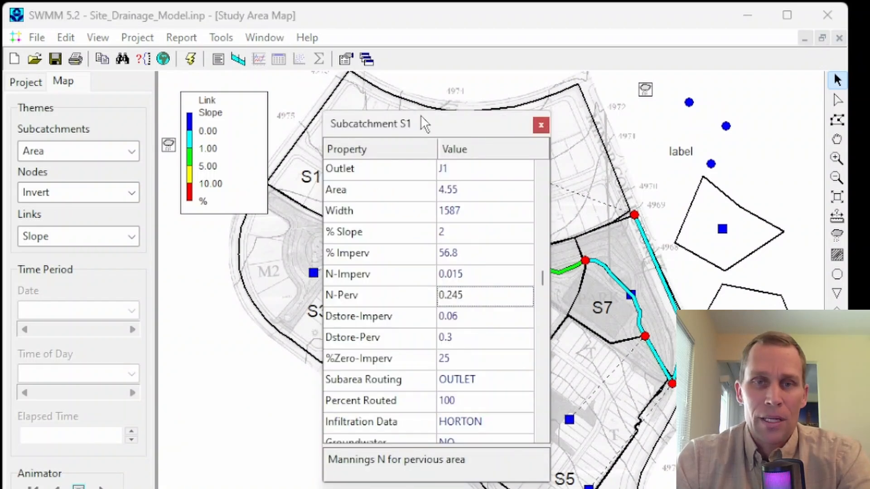
drag(420, 117, 413, 108)
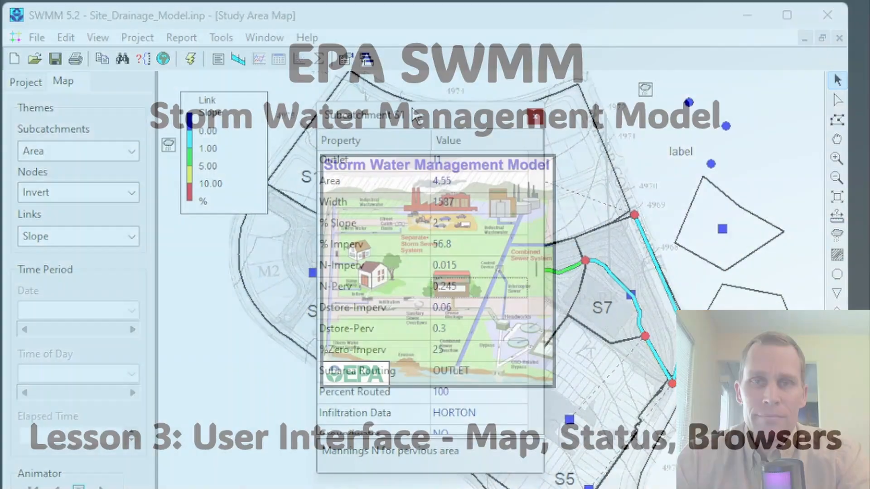